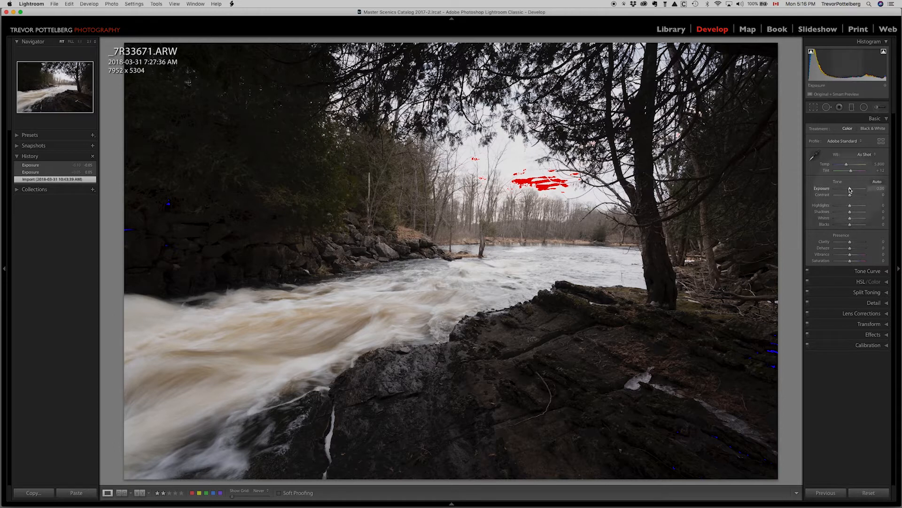
Try the exposure at +5.00 and -5.00 with the clipping warnings hidden, and settle on an exposure of +0.25
{"action": "left_click_drag", "start_coordinate": [851, 189], "coordinate": [884, 190]}
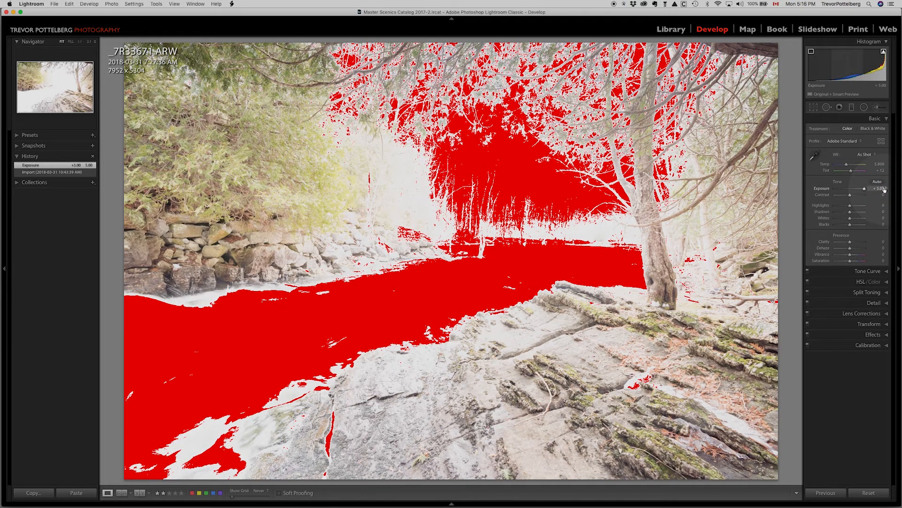
{"action": "key", "text": "j"}
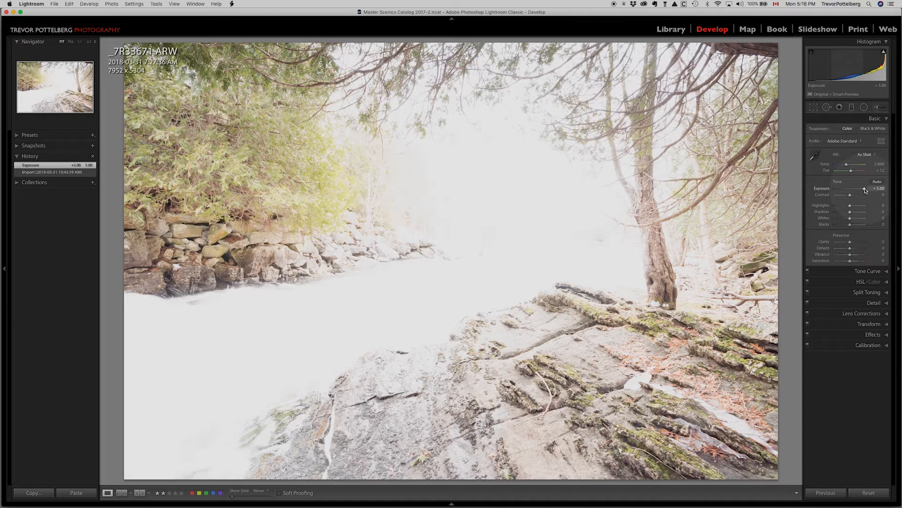
{"action": "left_click_drag", "start_coordinate": [865, 190], "coordinate": [778, 194]}
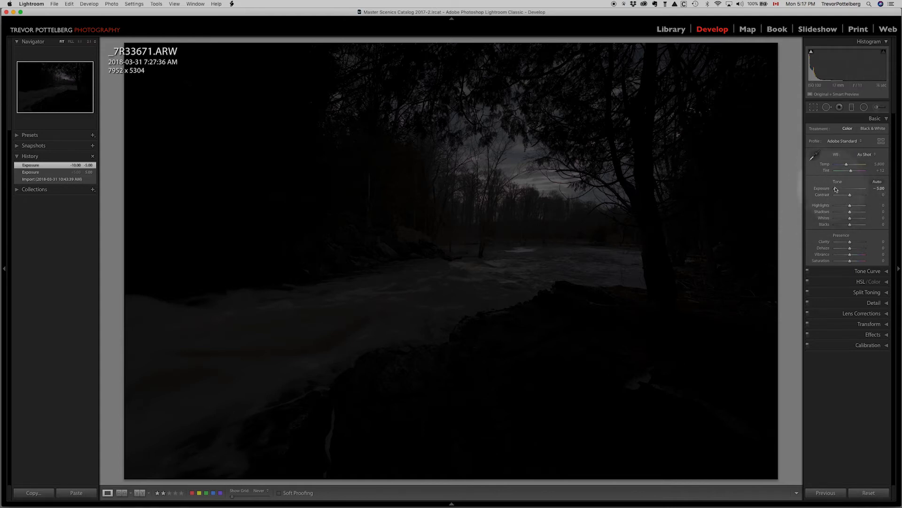
{"action": "mouse_move", "coordinate": [836, 189]}
{"action": "left_mouse_down"}
{"action": "mouse_move", "coordinate": [885, 189]}
{"action": "mouse_move", "coordinate": [851, 190]}
{"action": "left_mouse_up"}
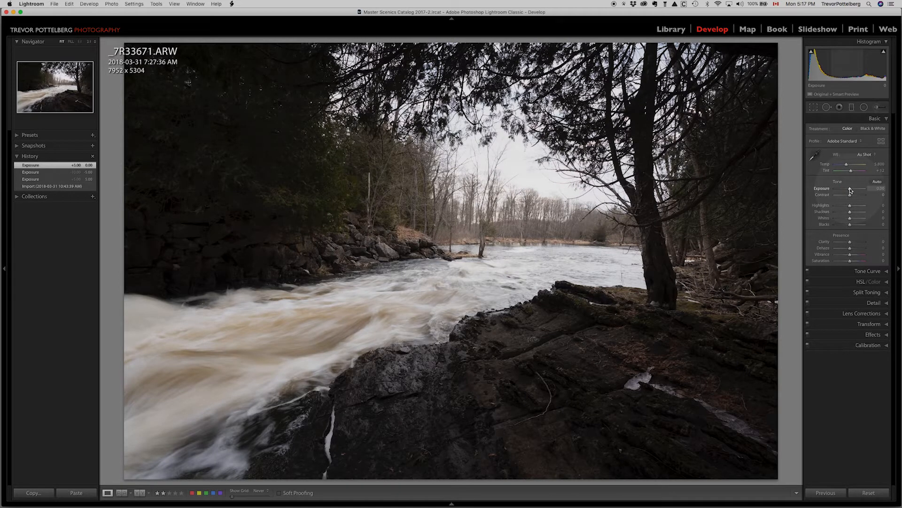
{"action": "left_click_drag", "start_coordinate": [851, 190], "coordinate": [852, 190]}
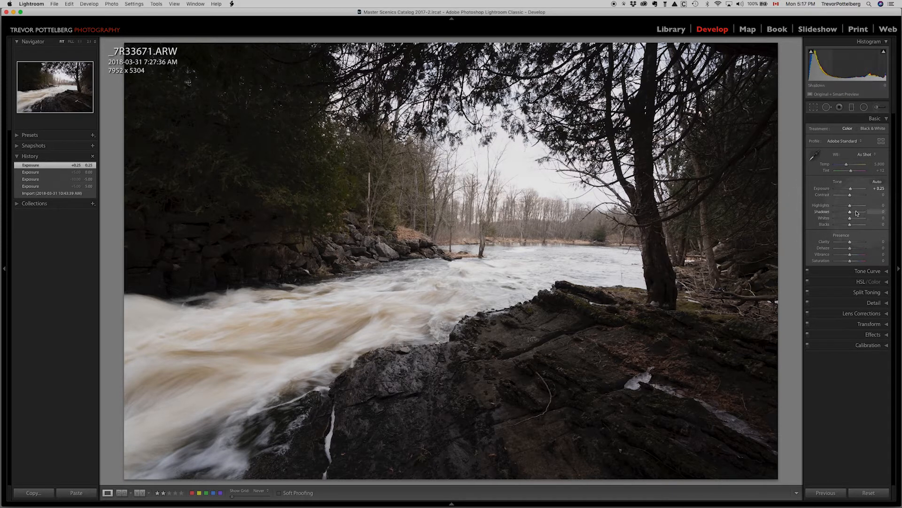
With the clipping warnings shown, set Highlights to -55 and Shadows to +66
{"action": "key", "text": "j"}
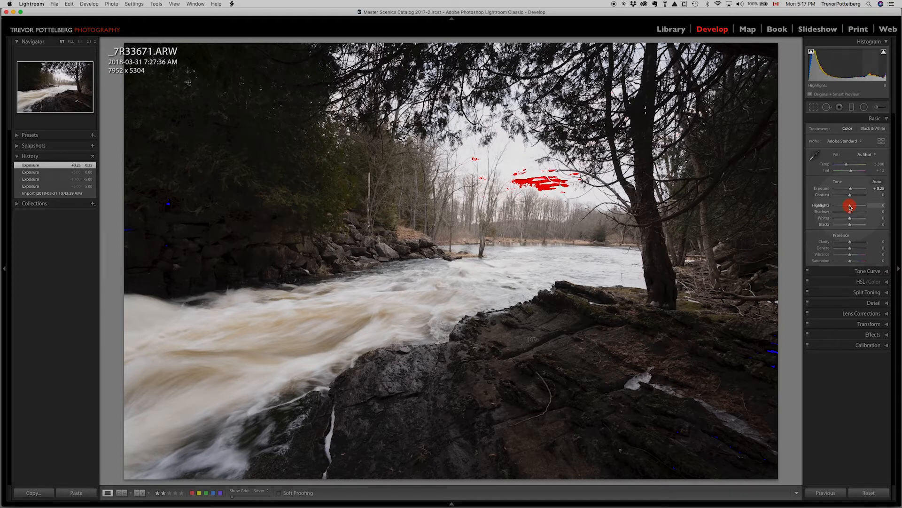
{"action": "left_click_drag", "start_coordinate": [850, 207], "coordinate": [818, 207]}
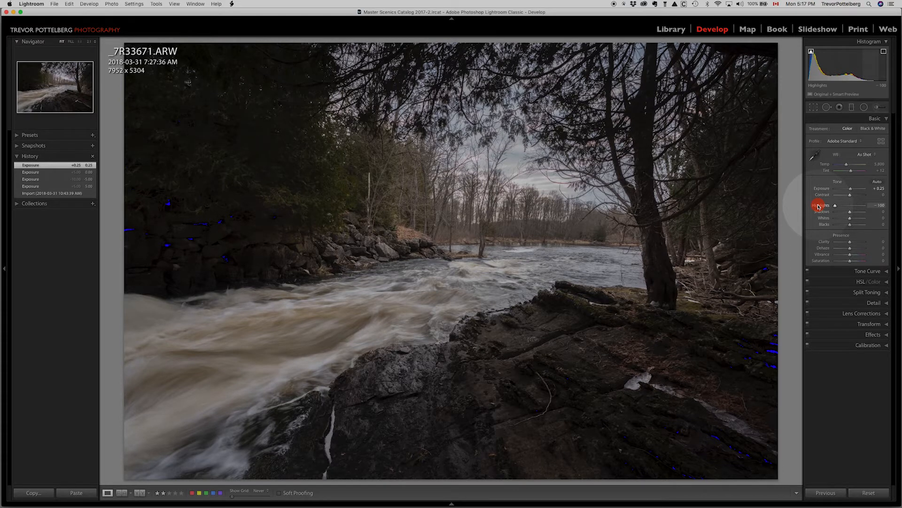
{"action": "left_click_drag", "start_coordinate": [818, 206], "coordinate": [844, 207]}
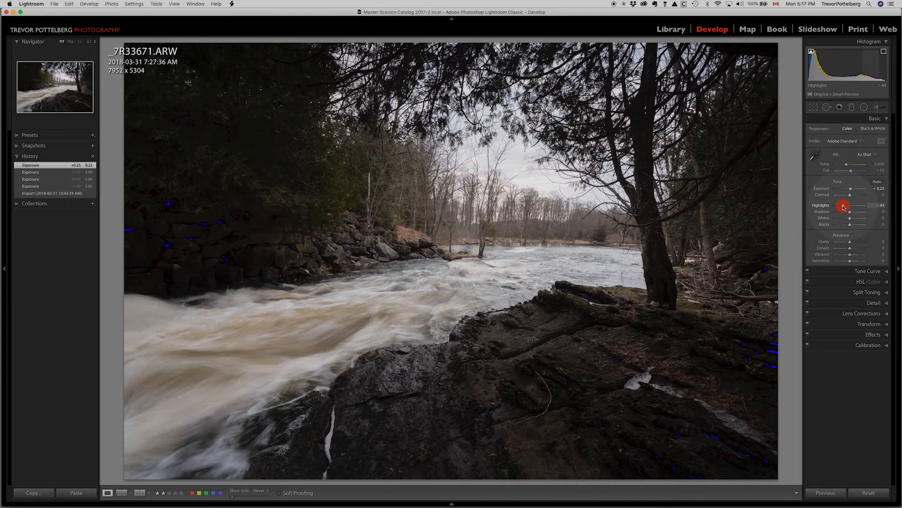
{"action": "left_click_drag", "start_coordinate": [842, 207], "coordinate": [867, 213]}
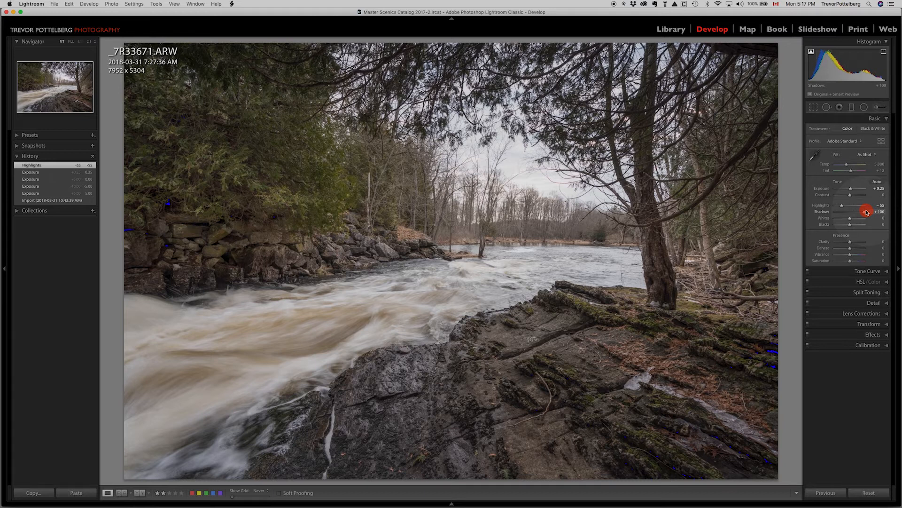
{"action": "left_click_drag", "start_coordinate": [866, 212], "coordinate": [860, 212]}
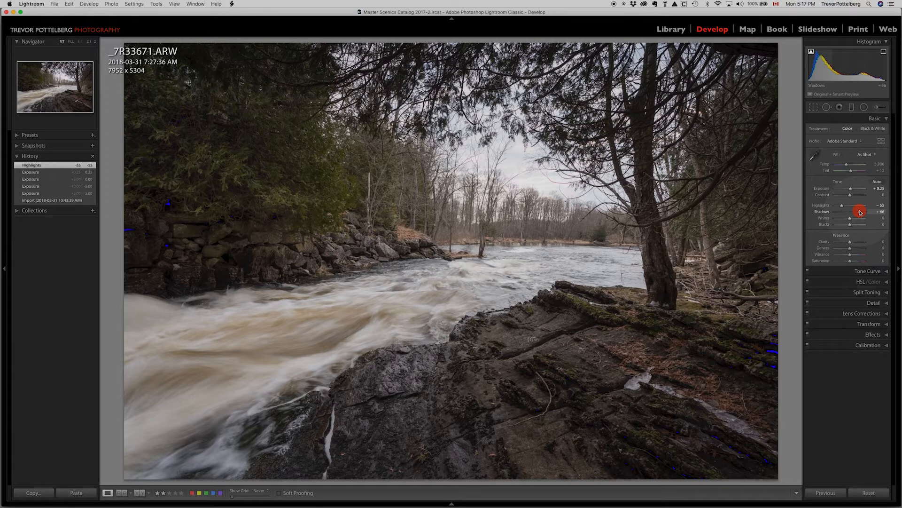
{"action": "left_click_drag", "start_coordinate": [860, 212], "coordinate": [860, 213]}
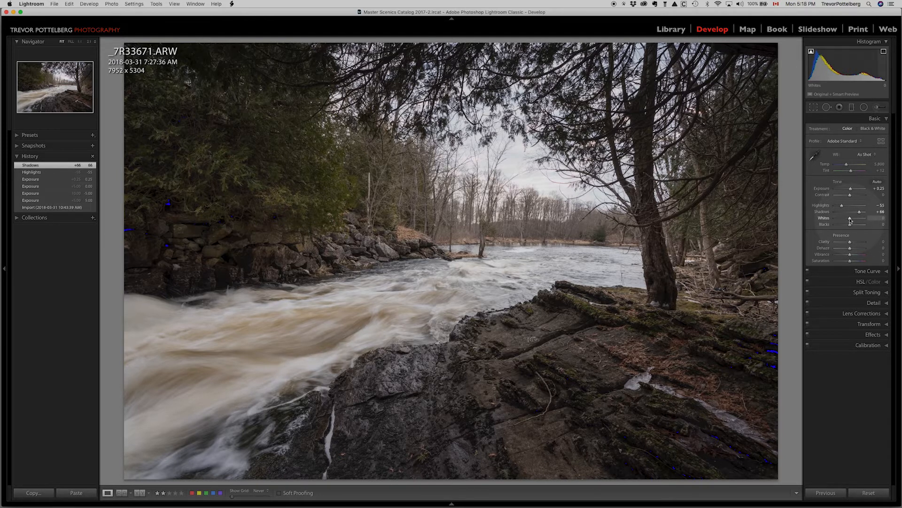
Set Whites to +25 and Blacks to -9 using the clipping preview, and hide the clipping warnings
{"action": "left_click_drag", "start_coordinate": [850, 219], "coordinate": [854, 219]}
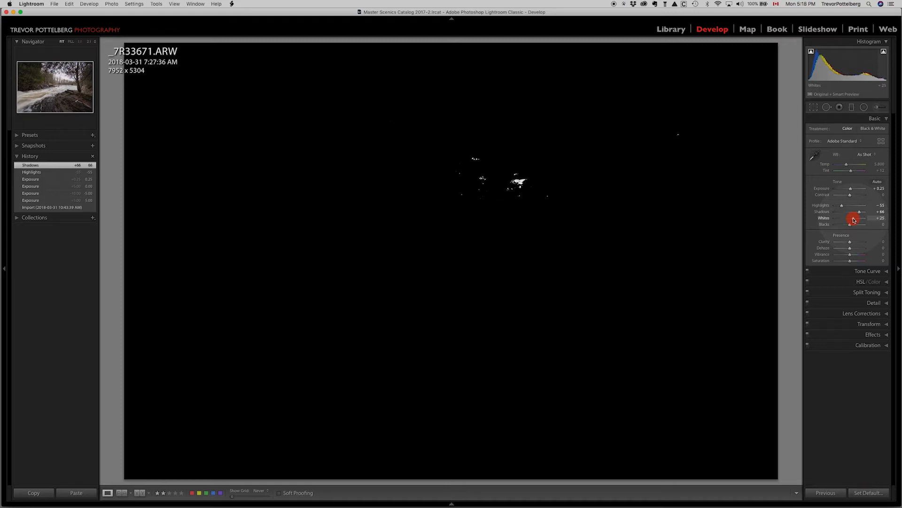
{"action": "left_click_drag", "start_coordinate": [854, 219], "coordinate": [854, 220]}
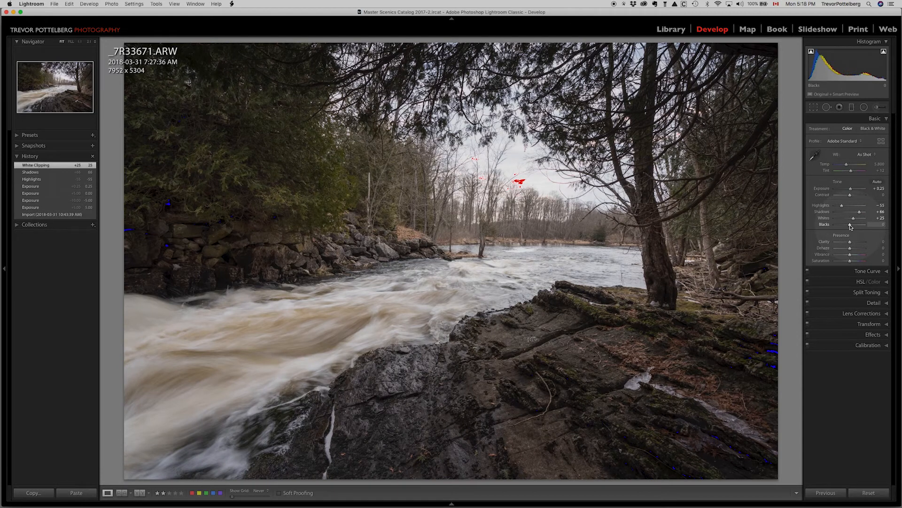
{"action": "left_click_drag", "start_coordinate": [850, 226], "coordinate": [849, 226]}
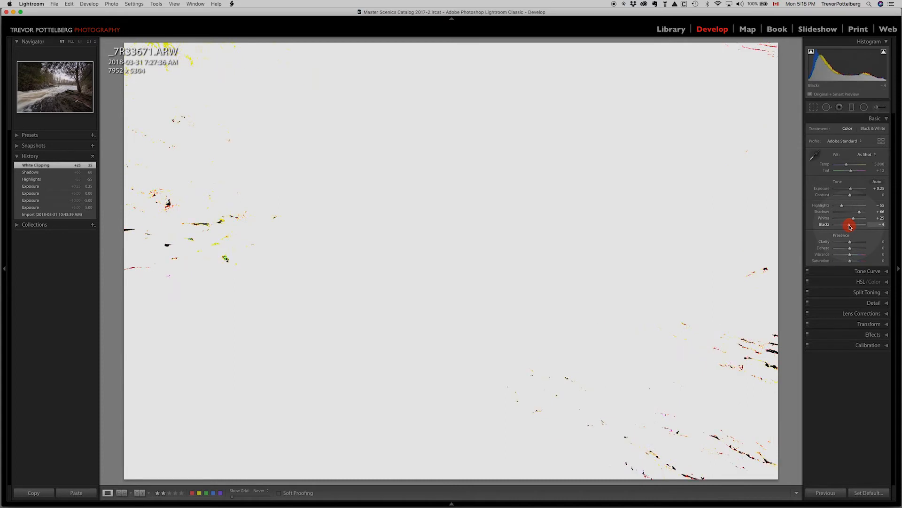
{"action": "left_click_drag", "start_coordinate": [850, 226], "coordinate": [849, 227]}
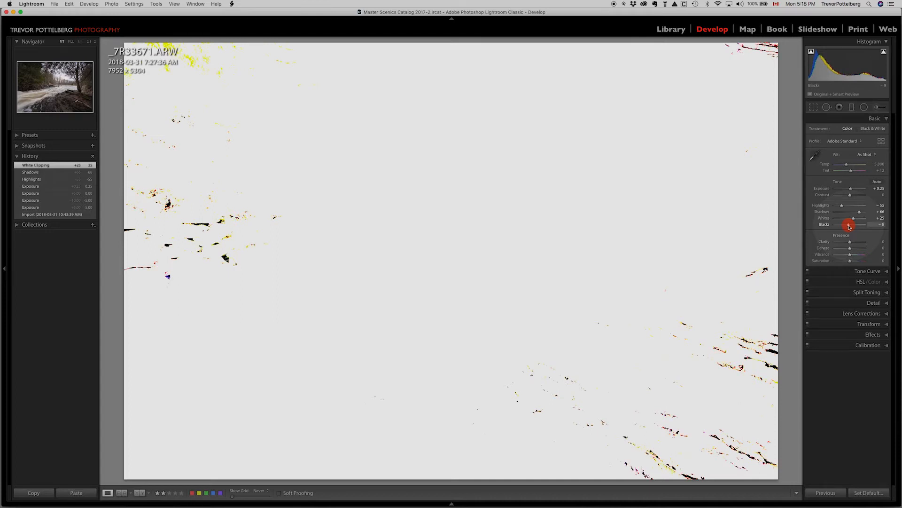
{"action": "left_click_drag", "start_coordinate": [849, 226], "coordinate": [850, 227]}
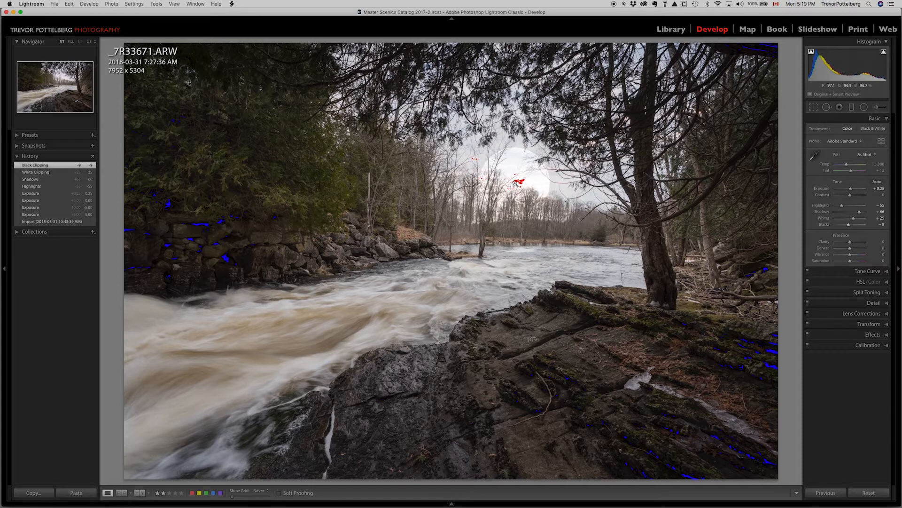
{"action": "key", "text": "j"}
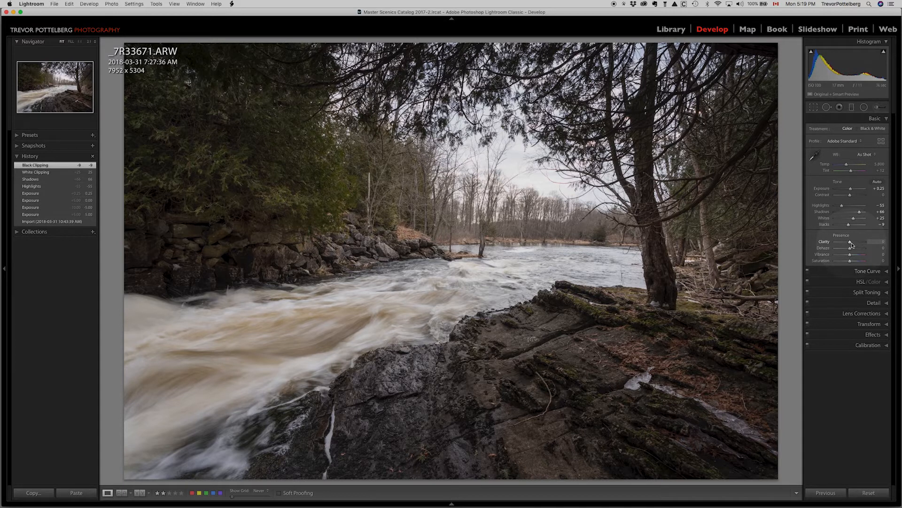
Try positive and negative Clarity on the river photo, and set both Clarity and Dehaze to +21
{"action": "double_click", "coordinate": [851, 244]}
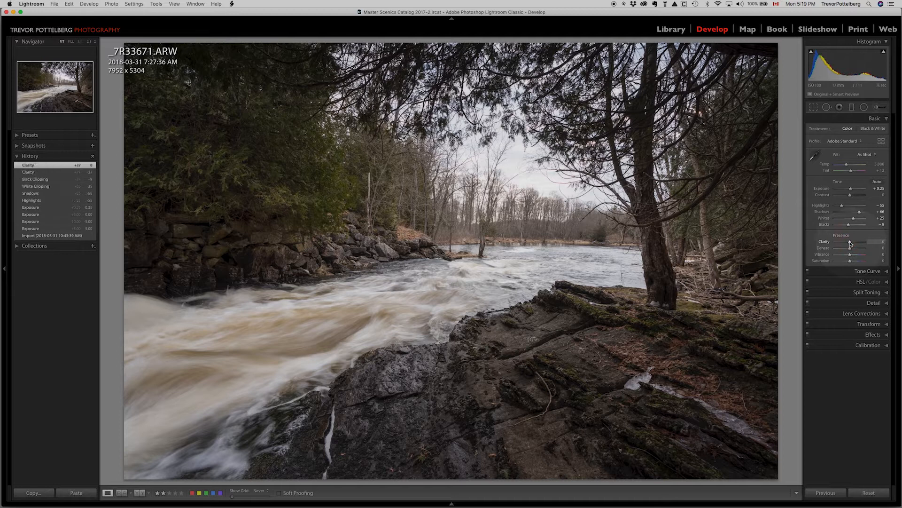
{"action": "left_click_drag", "start_coordinate": [852, 243], "coordinate": [857, 242]}
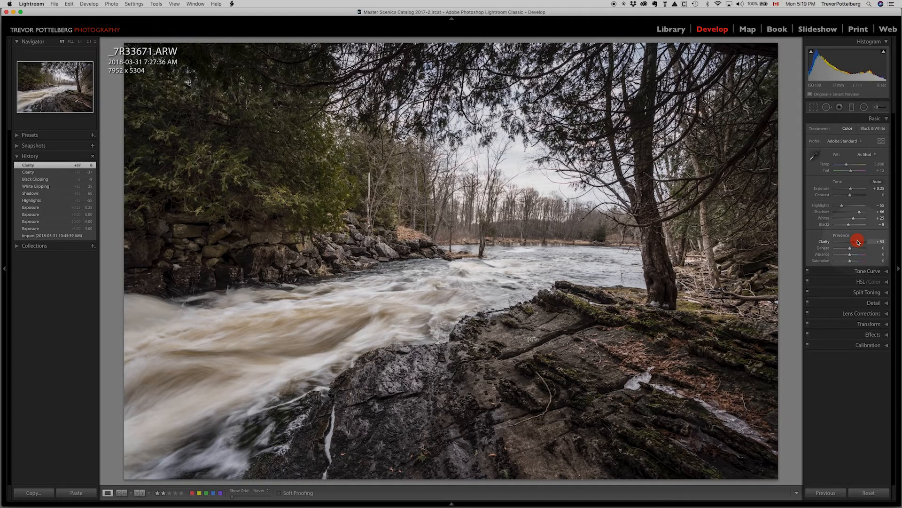
{"action": "left_click_drag", "start_coordinate": [858, 242], "coordinate": [844, 242]}
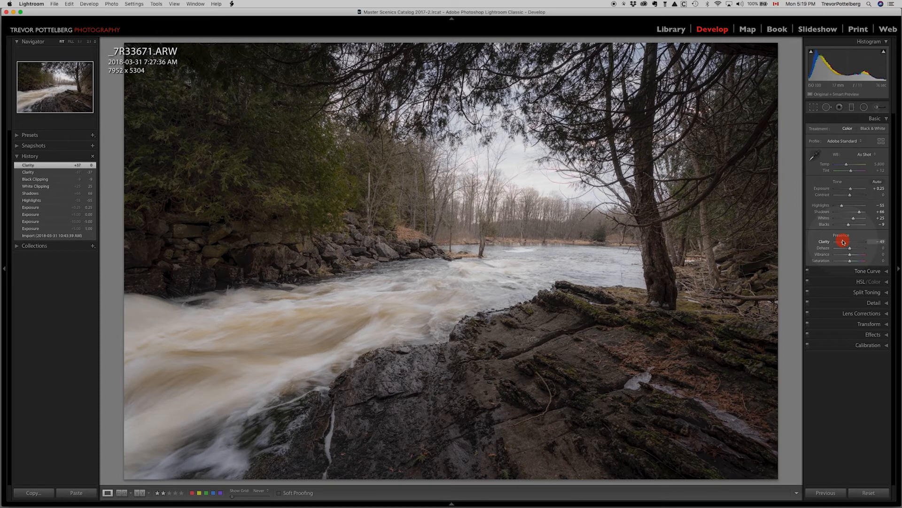
{"action": "left_click_drag", "start_coordinate": [844, 242], "coordinate": [853, 242]}
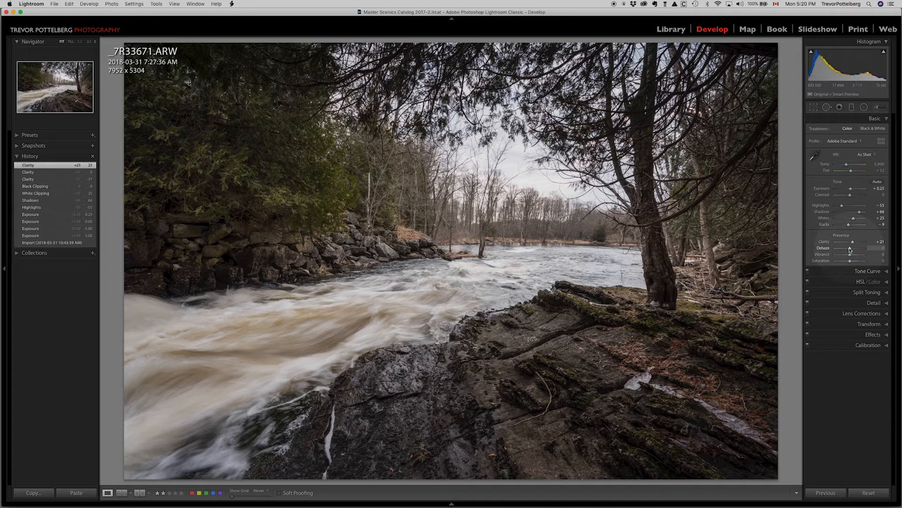
{"action": "left_click_drag", "start_coordinate": [850, 249], "coordinate": [854, 248]}
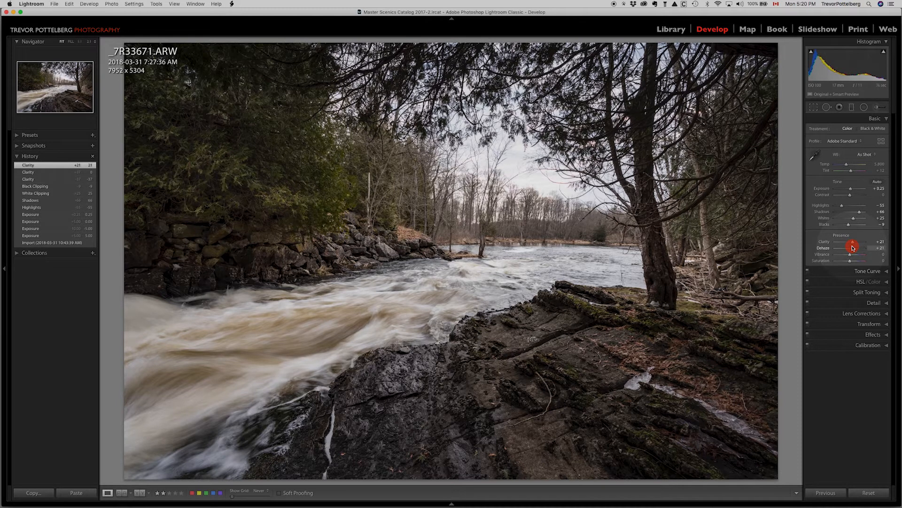
{"action": "left_click_drag", "start_coordinate": [854, 247], "coordinate": [853, 248]}
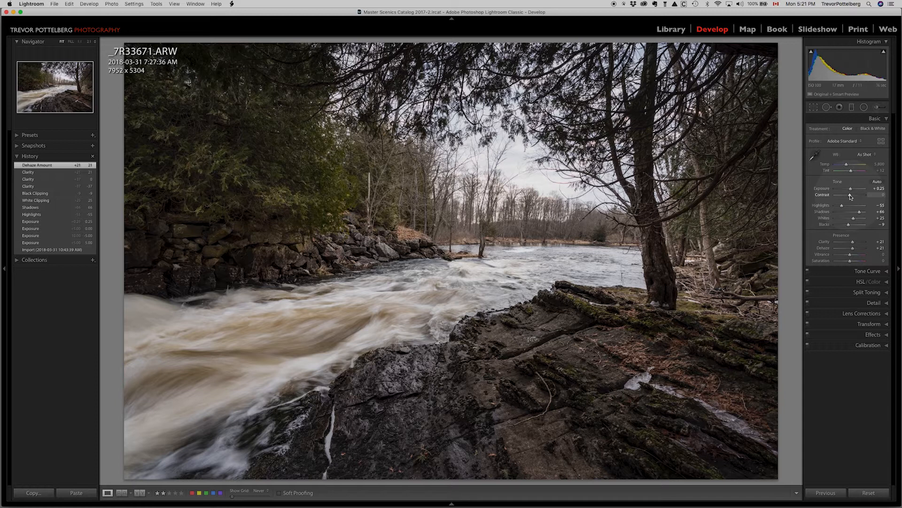
Set Contrast to +4 and check the highlight and shadow clipping with the warnings shown briefly
{"action": "left_click_drag", "start_coordinate": [850, 196], "coordinate": [852, 195]}
{"action": "left_click_drag", "start_coordinate": [852, 194], "coordinate": [852, 195]}
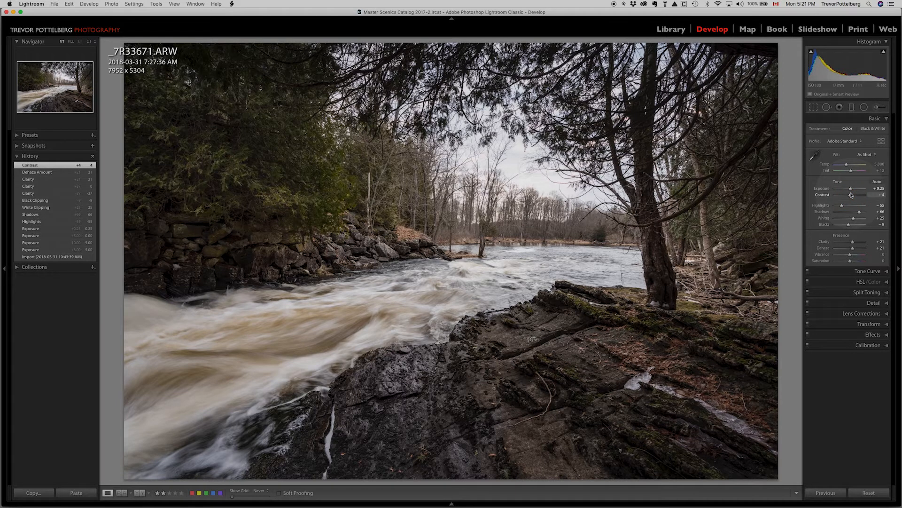
{"action": "key", "text": "j"}
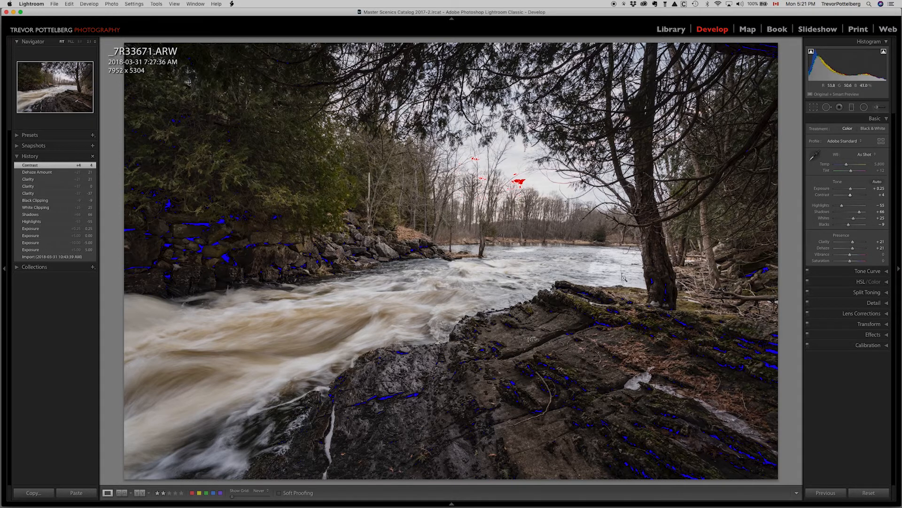
{"action": "key", "text": "j"}
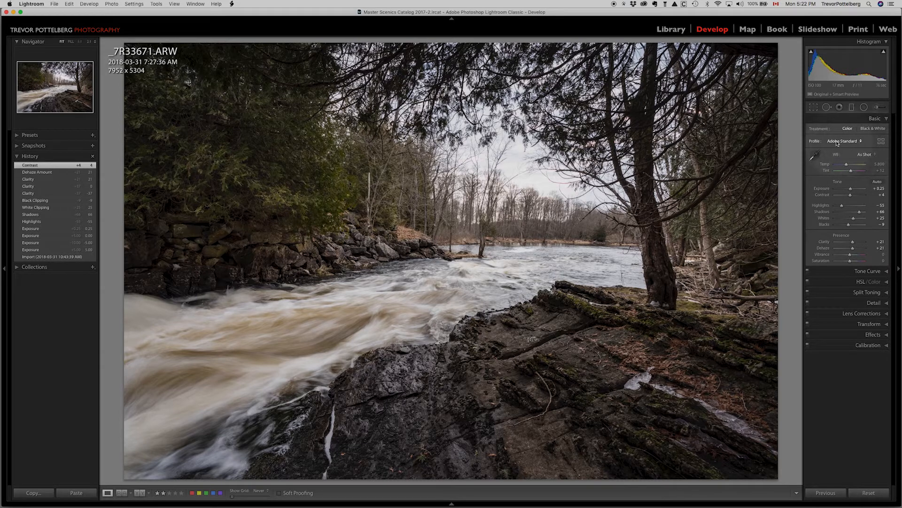
Apply the Adobe Landscape profile and strengthen the colours with Vibrance at +30 and Saturation at +20
{"action": "left_click", "coordinate": [861, 143]}
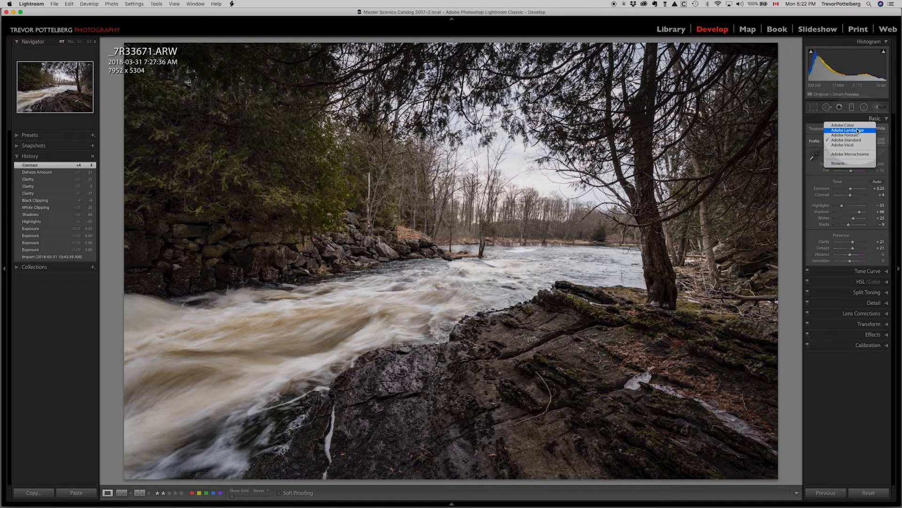
{"action": "left_click", "coordinate": [858, 130]}
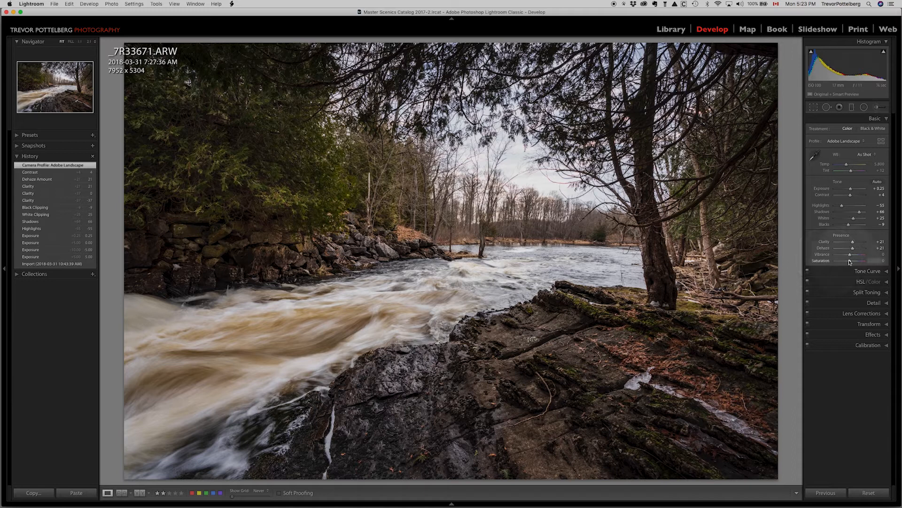
{"action": "mouse_move", "coordinate": [851, 262]}
{"action": "left_mouse_down"}
{"action": "mouse_move", "coordinate": [867, 261]}
{"action": "mouse_move", "coordinate": [832, 262]}
{"action": "mouse_move", "coordinate": [856, 255]}
{"action": "left_mouse_up"}
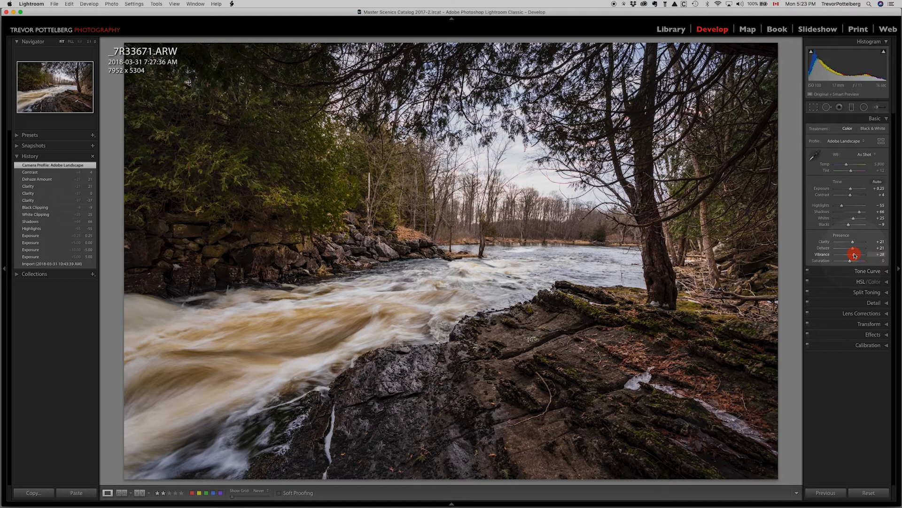
{"action": "left_click_drag", "start_coordinate": [855, 255], "coordinate": [854, 263]}
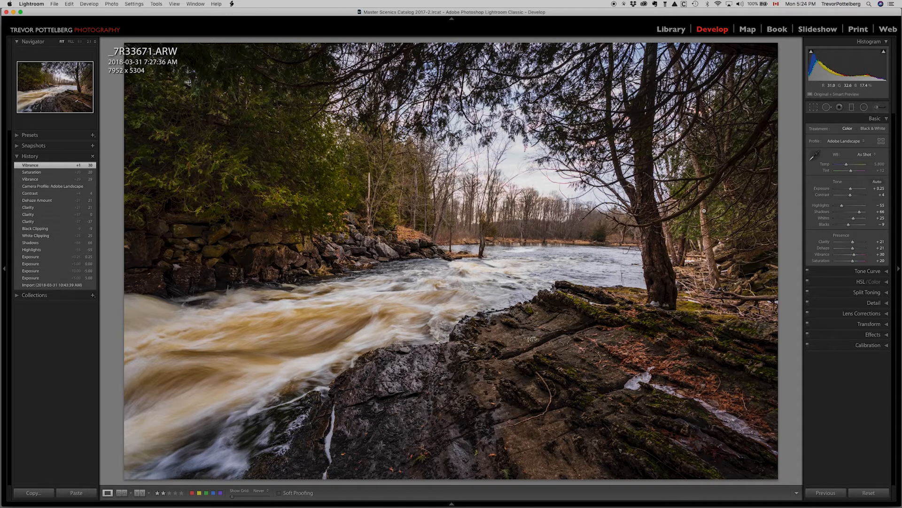
Compare the unedited original with the edited river photo by switching repeatedly between the before and after views
{"action": "key", "text": "backslash"}
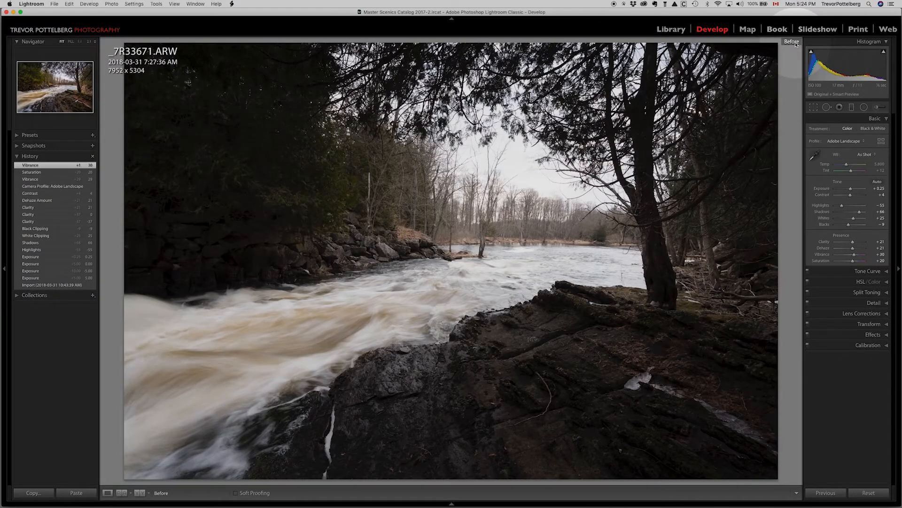
{"action": "key", "text": "backslash"}
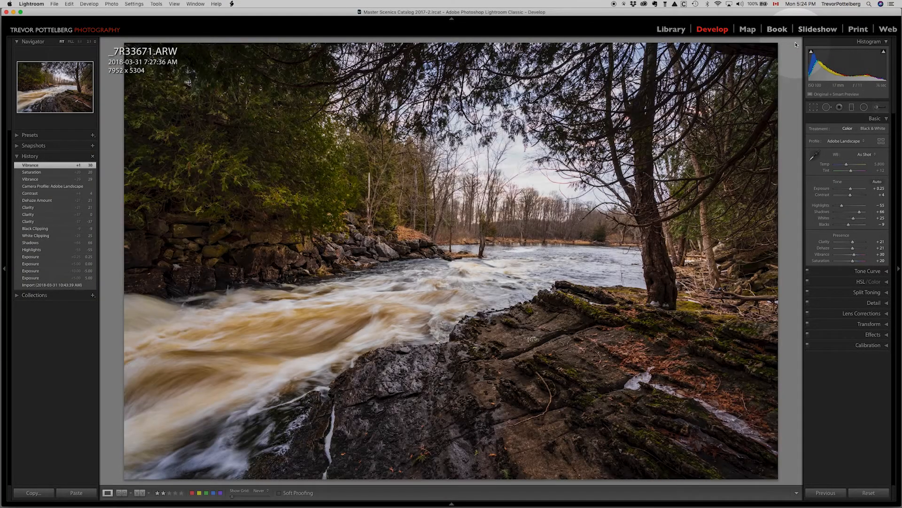
{"action": "key", "text": "backslash"}
{"action": "key", "text": "backslash"}
{"action": "key", "text": "backslash"}
{"action": "key", "text": "backslash"}
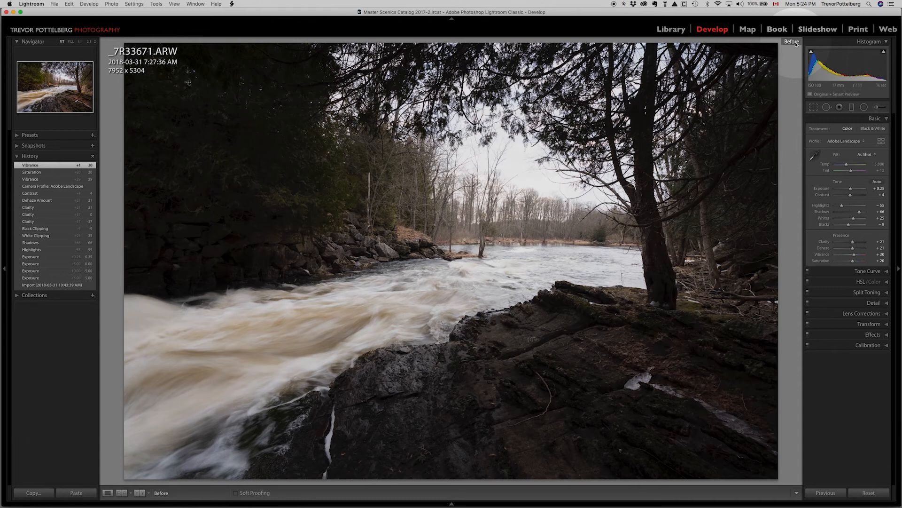
{"action": "key", "text": "backslash"}
{"action": "key", "text": "backslash"}
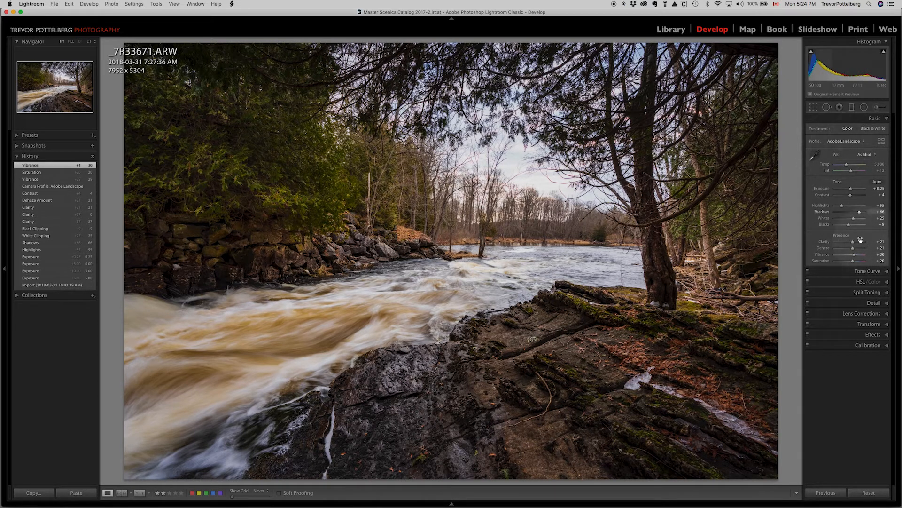
{"action": "key", "text": "backslash"}
{"action": "key", "text": "backslash"}
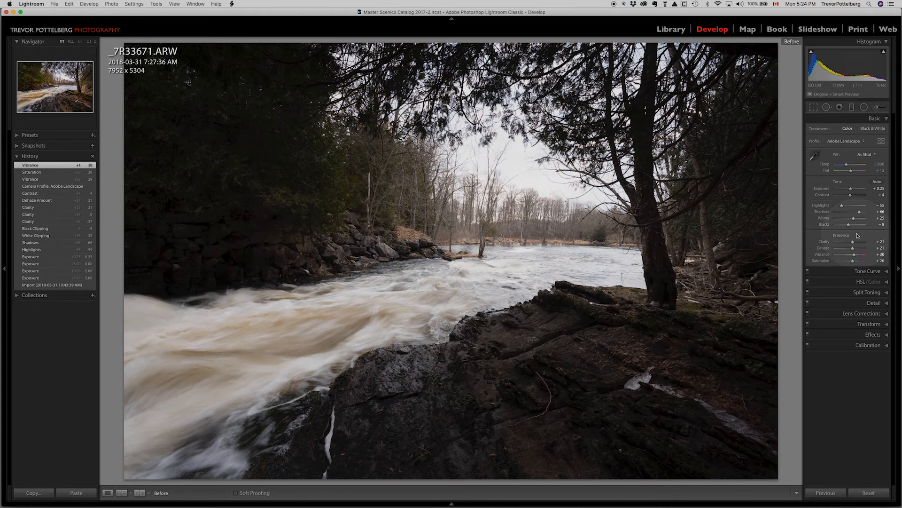
Switch between the original and edited river photo again, and change the photo's info overlay to show exposure and lens details
{"action": "key", "text": "backslash"}
{"action": "key", "text": "backslash"}
{"action": "key", "text": "backslash"}
{"action": "key", "text": "backslash"}
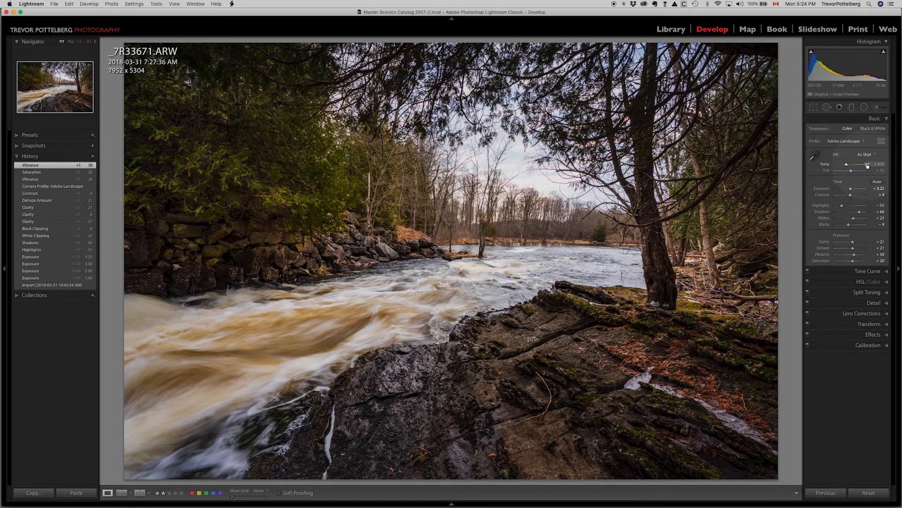
{"action": "key", "text": "i"}
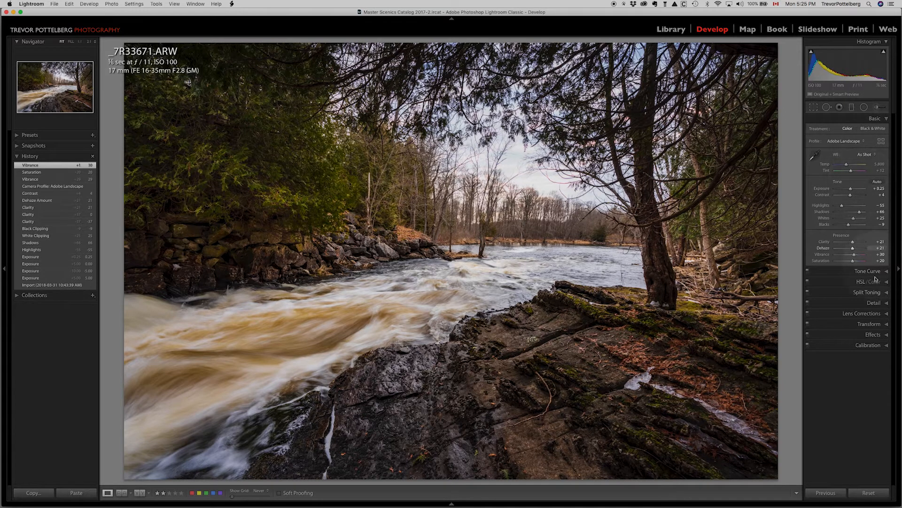
Enable the lens profile corrections, toggling them off and on to compare, and set the profile's Vignetting amount to 50
{"action": "left_click", "coordinate": [862, 313]}
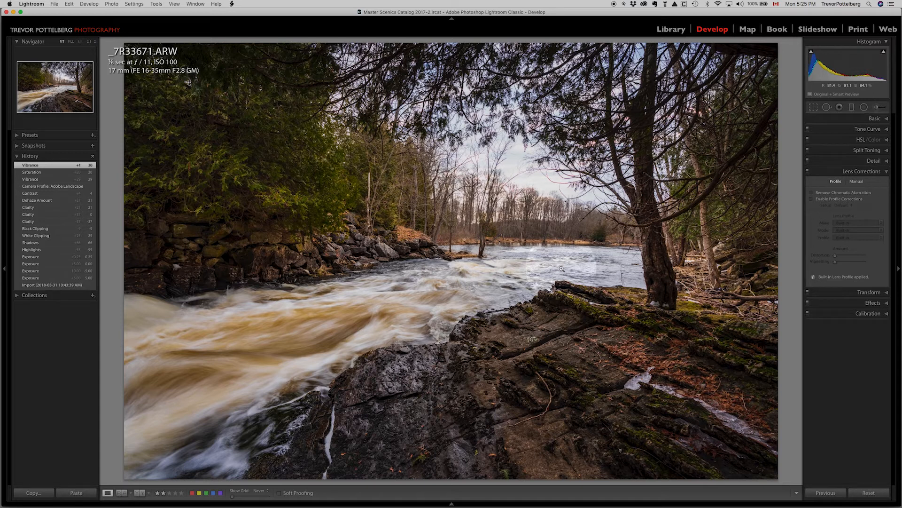
{"action": "left_click", "coordinate": [814, 200]}
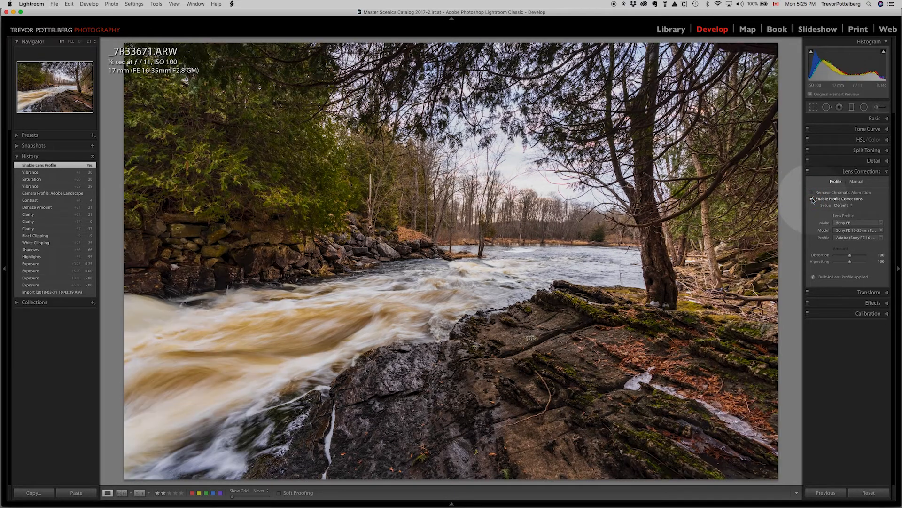
{"action": "left_click", "coordinate": [813, 199]}
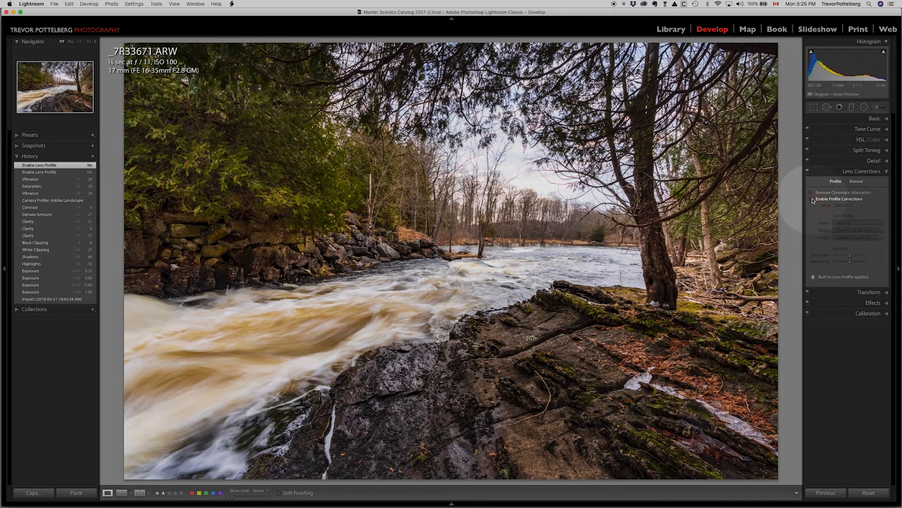
{"action": "left_click", "coordinate": [813, 199]}
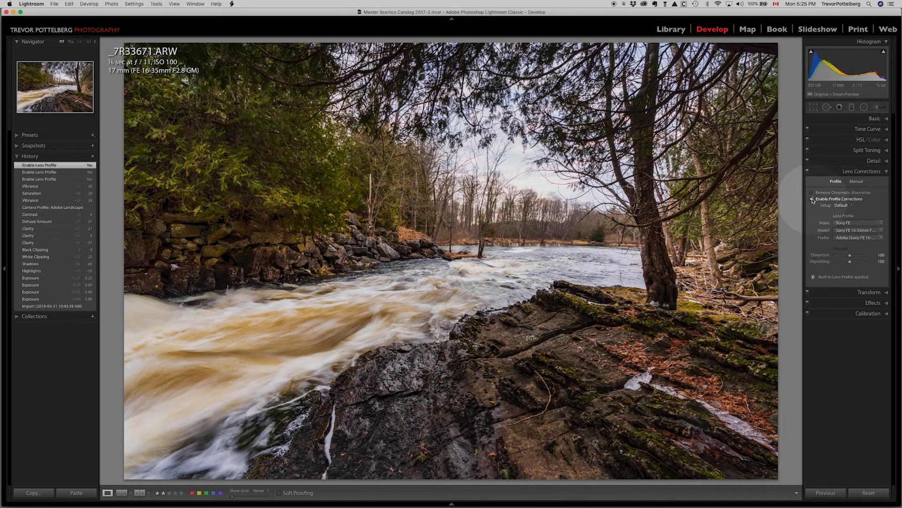
{"action": "left_click", "coordinate": [813, 199]}
{"action": "left_click", "coordinate": [813, 199]}
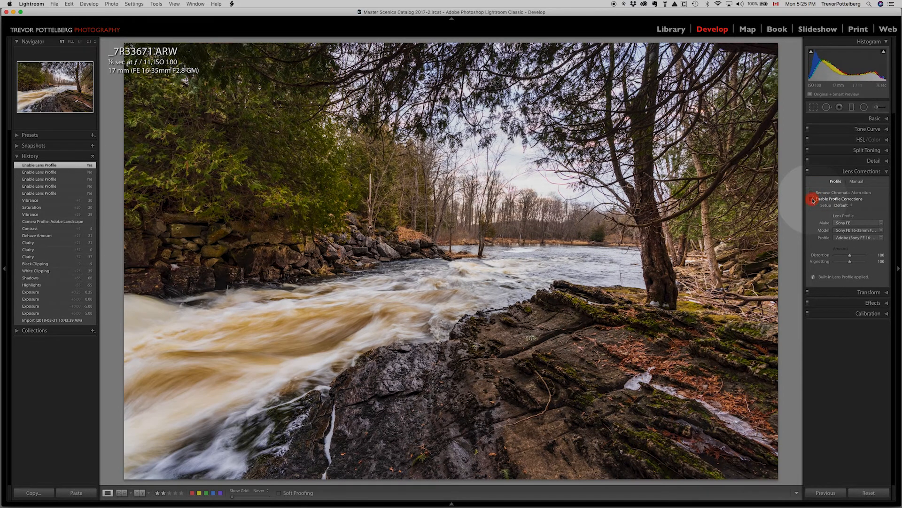
{"action": "left_click", "coordinate": [813, 200]}
{"action": "left_click", "coordinate": [814, 199]}
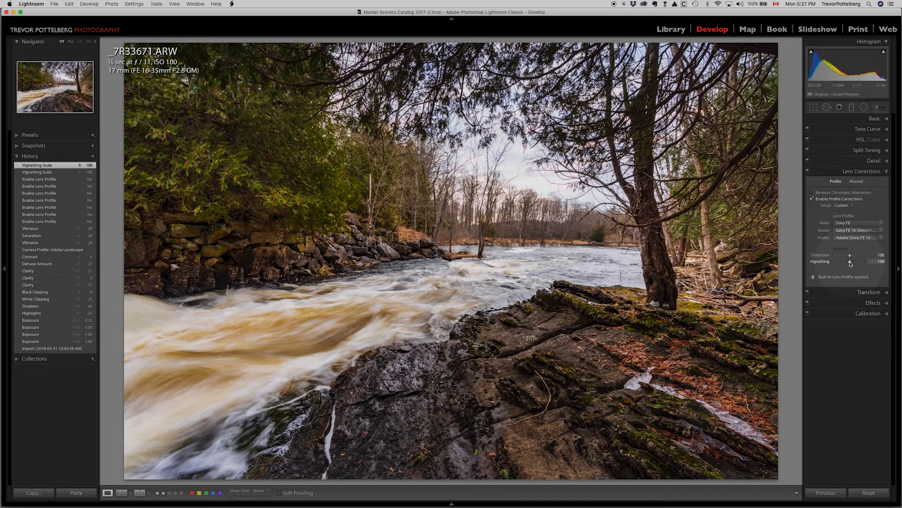
{"action": "left_click_drag", "start_coordinate": [850, 263], "coordinate": [843, 263]}
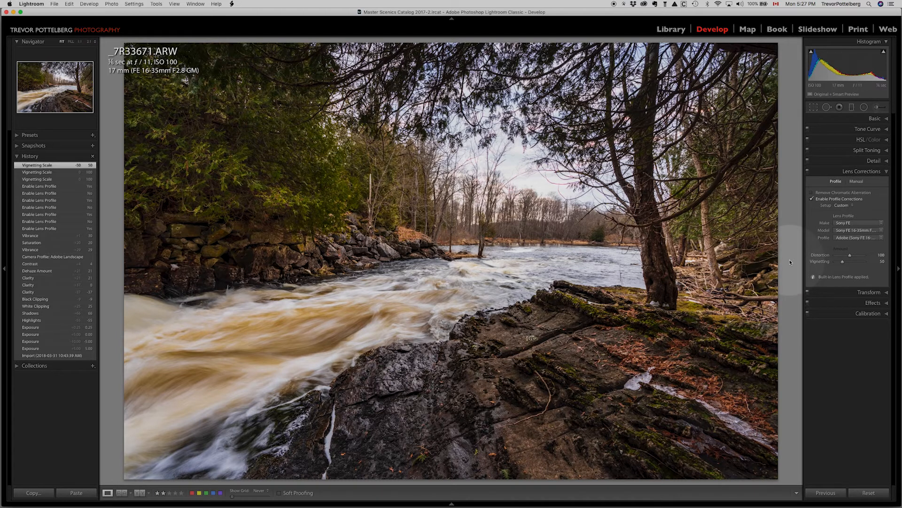
Set the Sharpening Amount to 50 while viewing the foreground rocks up close
{"action": "left_click", "coordinate": [874, 161]}
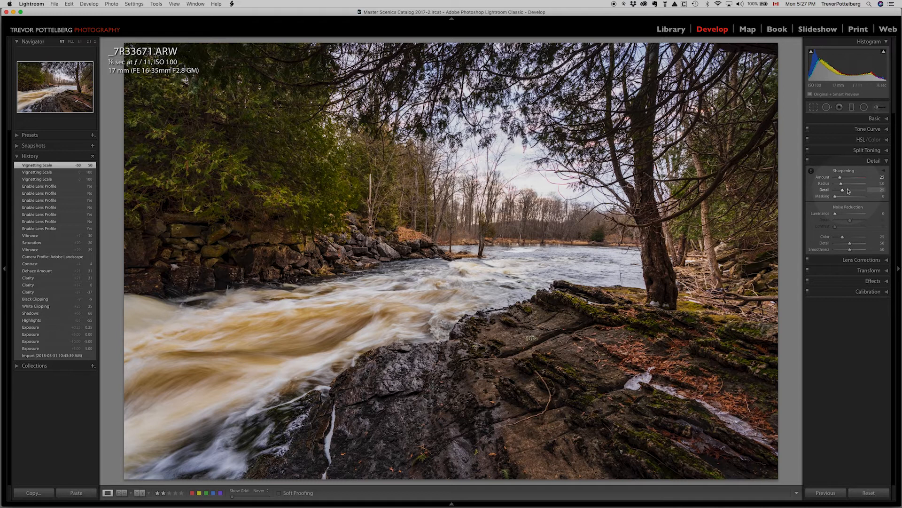
{"action": "left_click", "coordinate": [811, 172]}
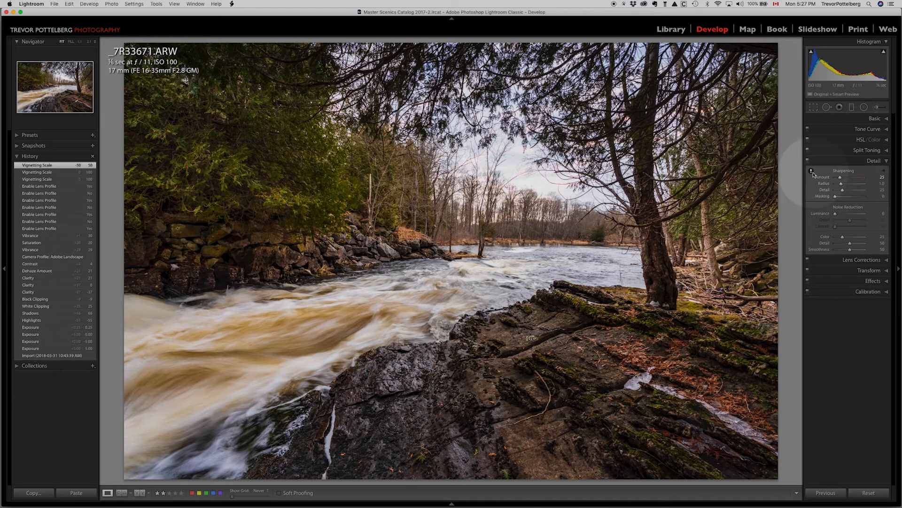
{"action": "mouse_move", "coordinate": [812, 174]}
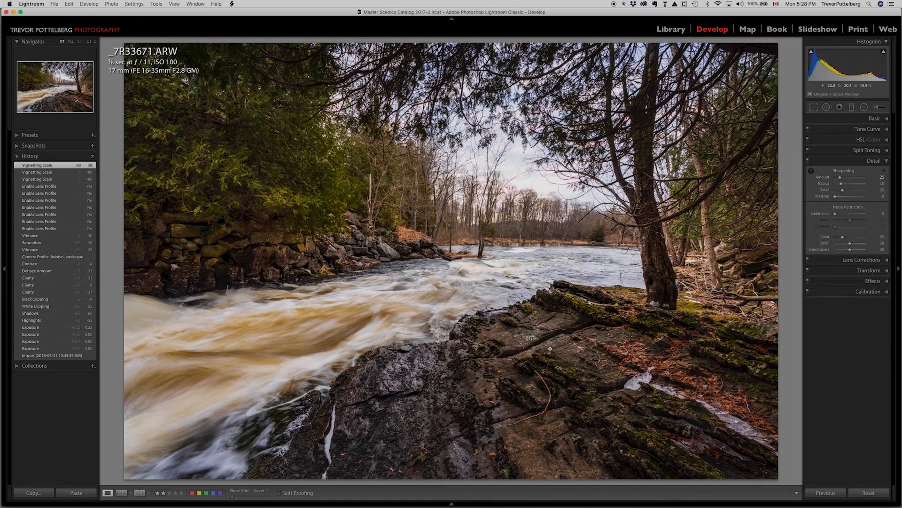
{"action": "left_click", "coordinate": [556, 366]}
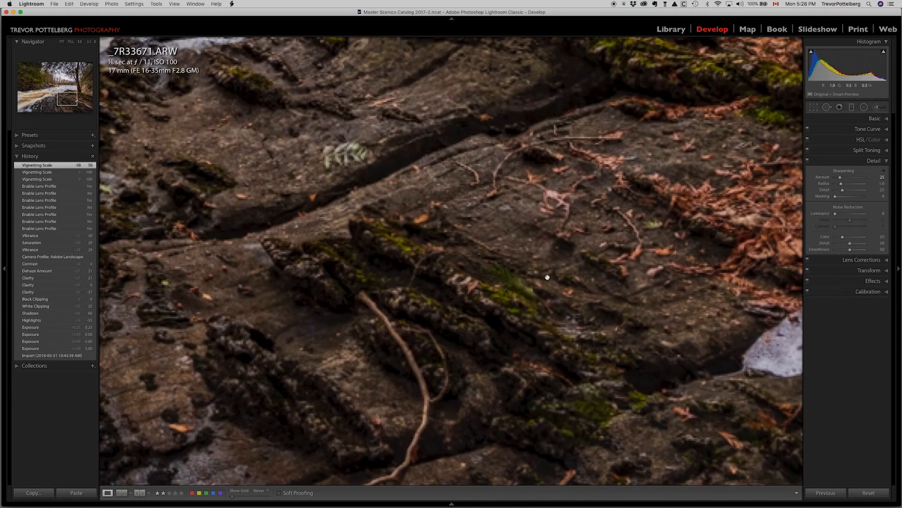
{"action": "left_click_drag", "start_coordinate": [546, 155], "coordinate": [504, 241]}
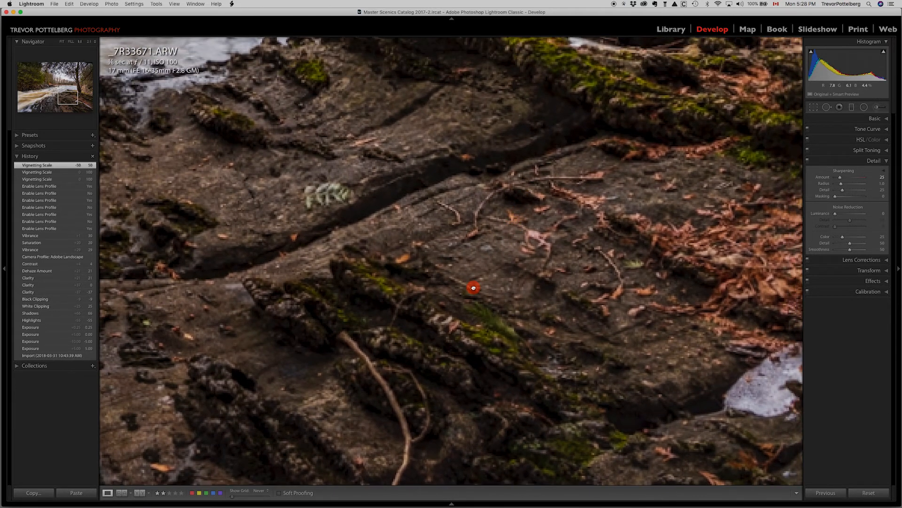
{"action": "left_click_drag", "start_coordinate": [473, 288], "coordinate": [471, 287]}
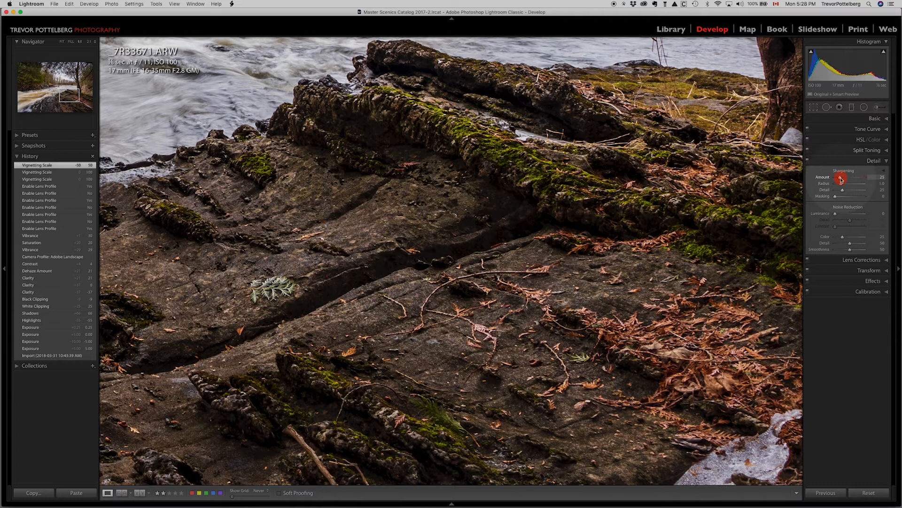
{"action": "left_click_drag", "start_coordinate": [841, 179], "coordinate": [846, 179]}
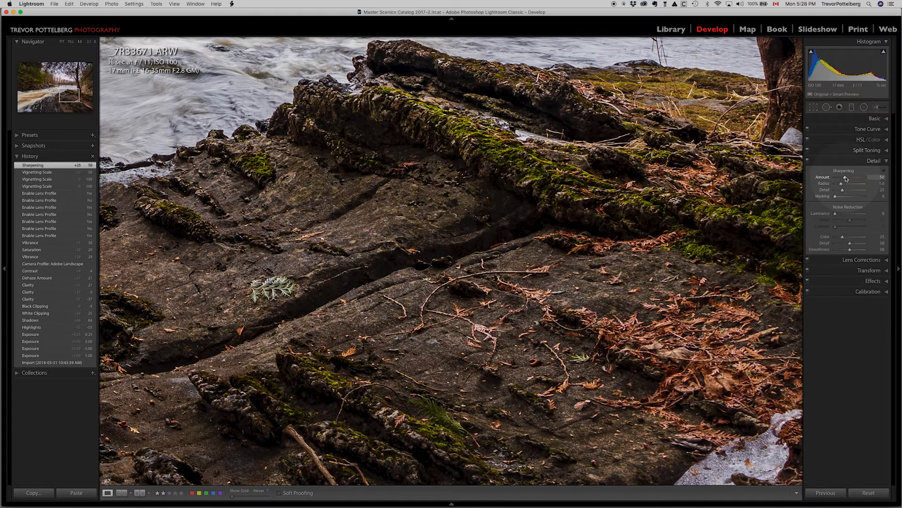
Compare the photo with the Detail adjustments off and on, and inspect the sharpening on the rocks and river water
{"action": "left_click", "coordinate": [808, 161]}
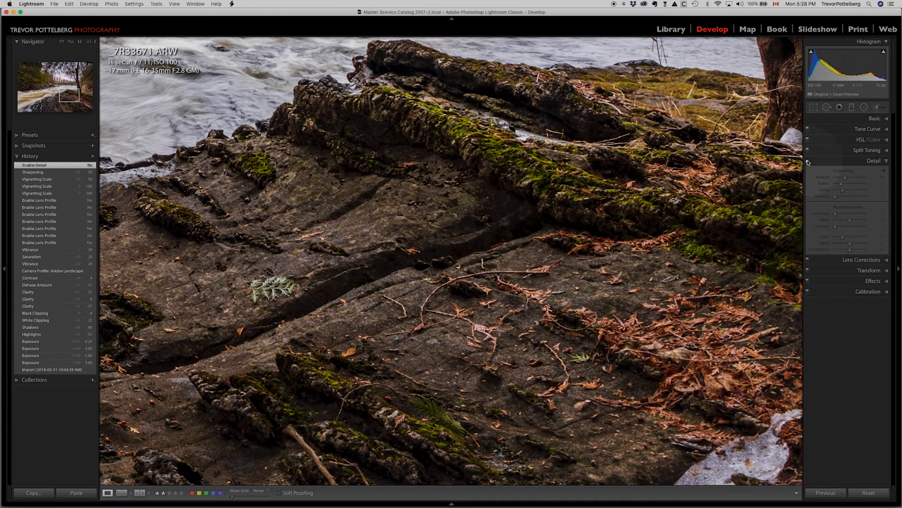
{"action": "left_click", "coordinate": [808, 161]}
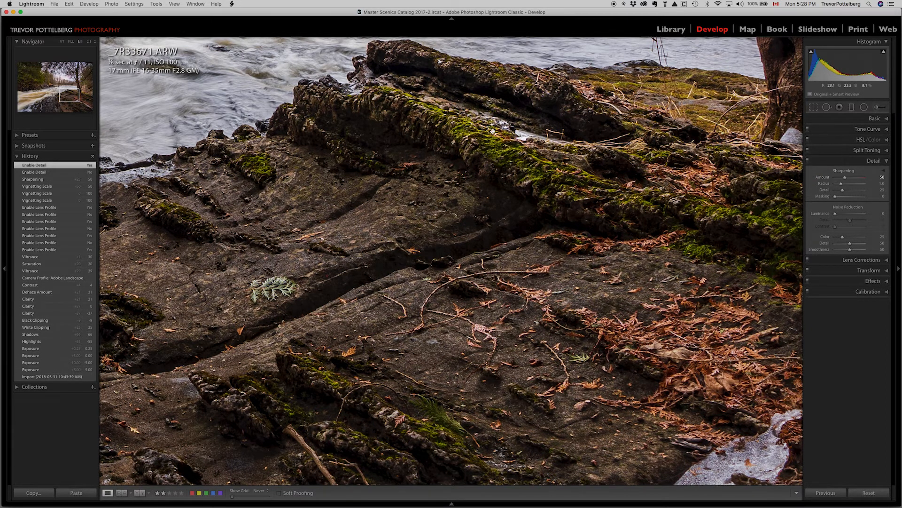
{"action": "left_click_drag", "start_coordinate": [484, 165], "coordinate": [644, 349]}
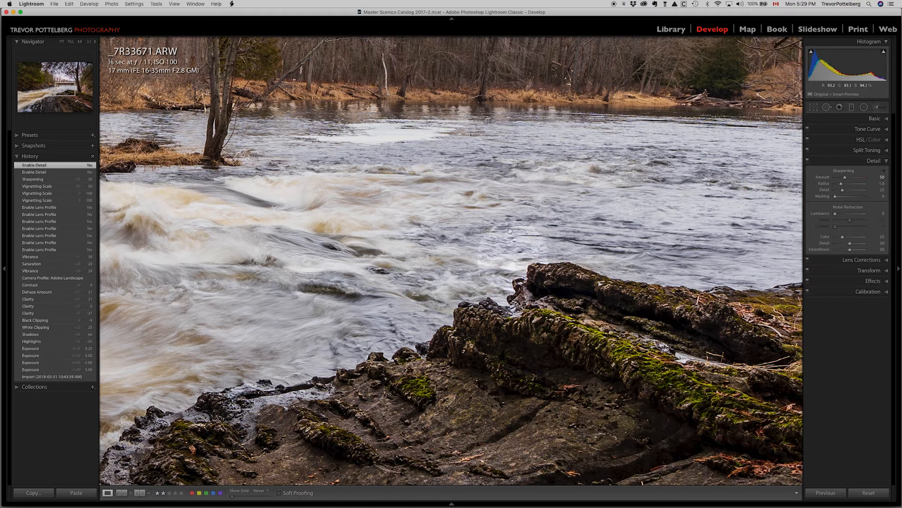
{"action": "left_click", "coordinate": [513, 266]}
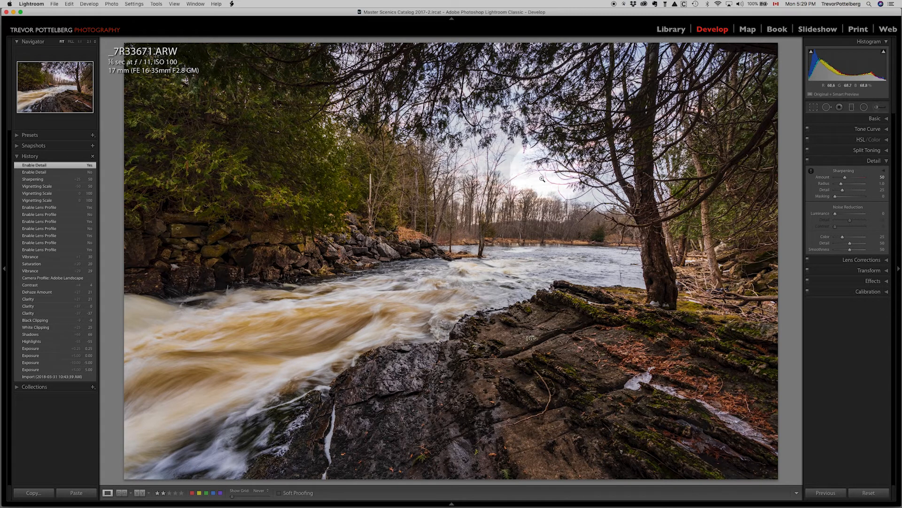
Remove the chromatic aberration, checking the fine branches against the bright sky up close
{"action": "left_click", "coordinate": [530, 172]}
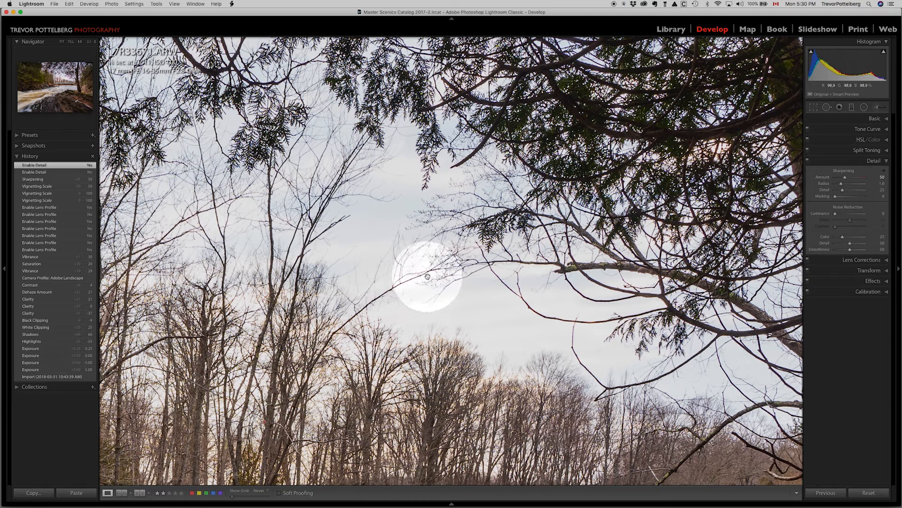
{"action": "left_click", "coordinate": [866, 260]}
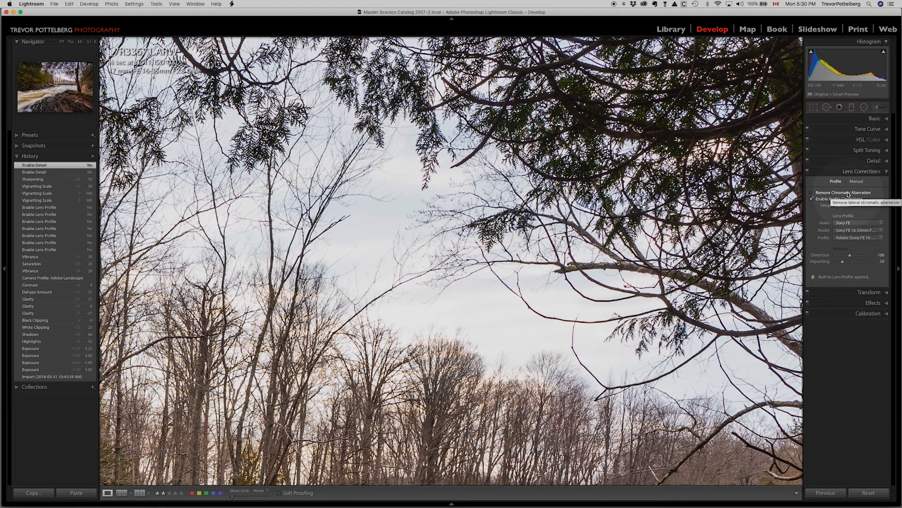
{"action": "left_click", "coordinate": [811, 193]}
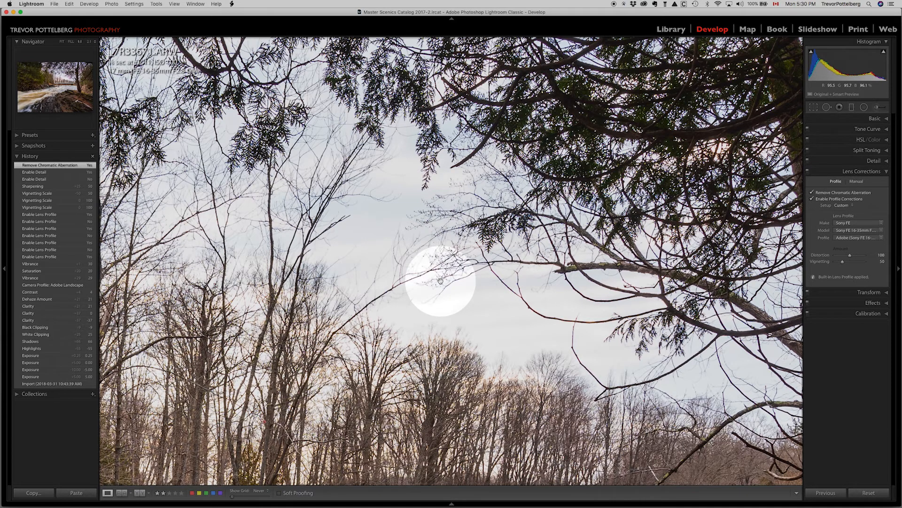
{"action": "left_click", "coordinate": [440, 281]}
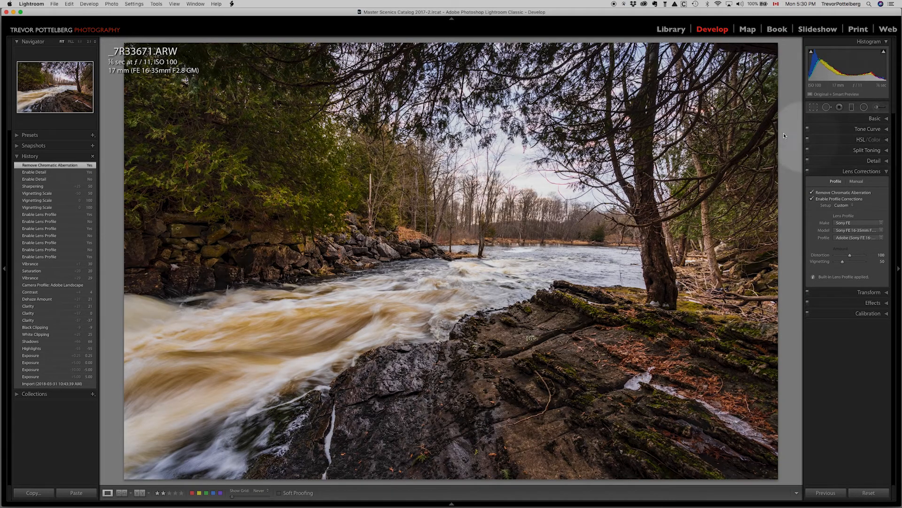
Show the clipping warnings and set up an Adjustment Brush with the Highlights effect at -36
{"action": "key", "text": "j"}
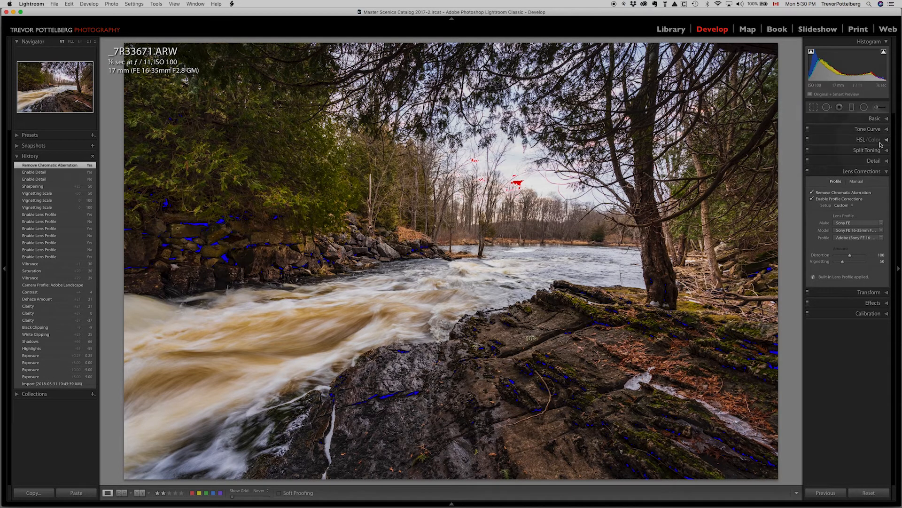
{"action": "left_click", "coordinate": [877, 108]}
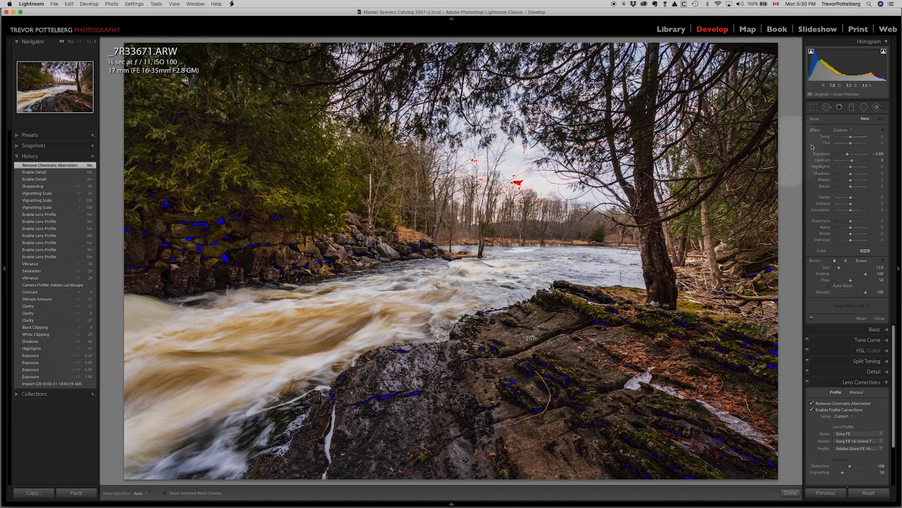
{"action": "left_click", "coordinate": [850, 131]}
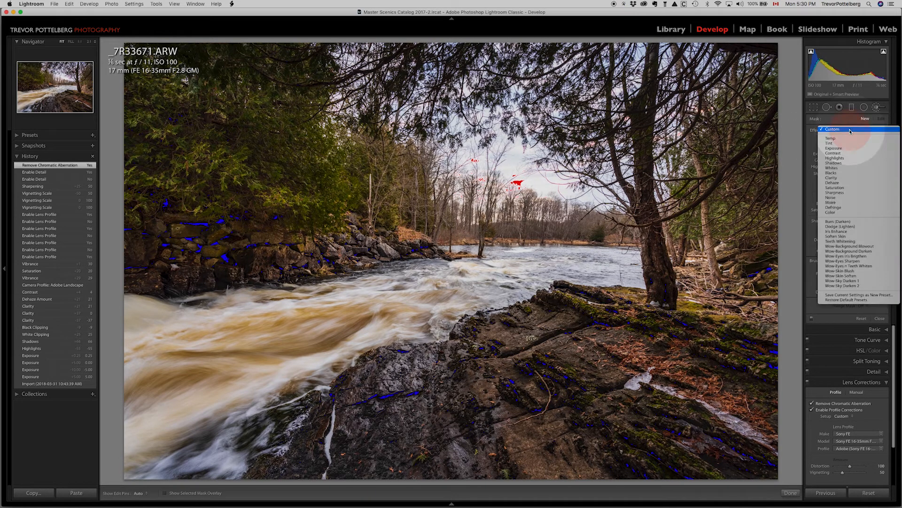
{"action": "left_click", "coordinate": [848, 158]}
{"action": "left_click_drag", "start_coordinate": [851, 166], "coordinate": [847, 167]}
{"action": "left_click", "coordinate": [846, 168]}
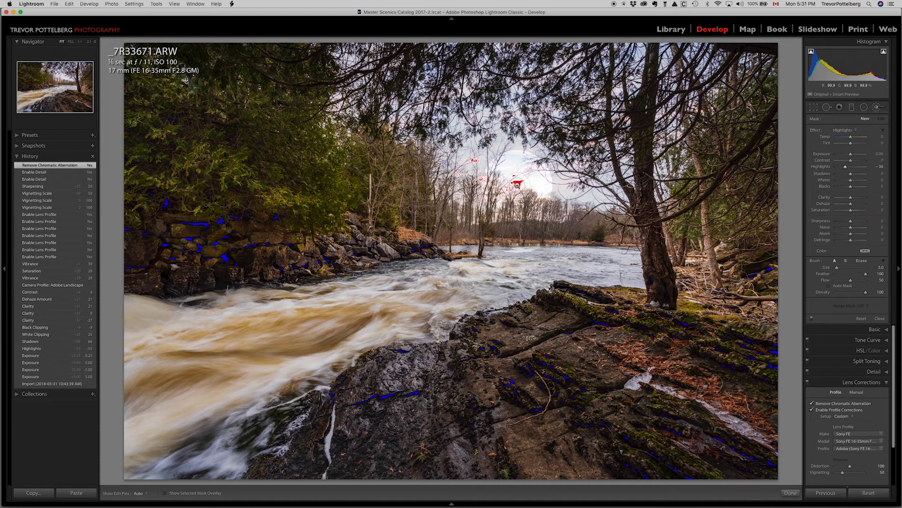
Hide the edit pins, brush over the clipped sky above the far trees, and fine-tune the brushed area's Highlights reduction
{"action": "key", "text": "h"}
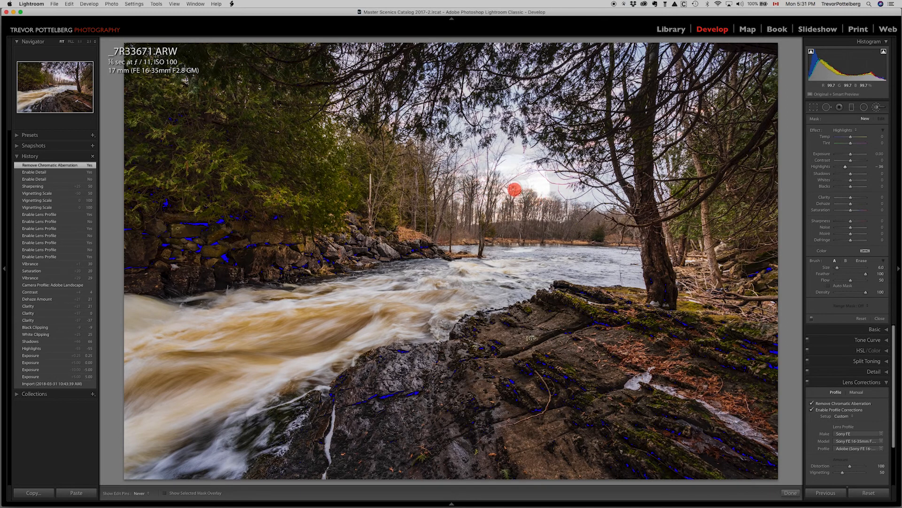
{"action": "mouse_move", "coordinate": [434, 144]}
{"action": "left_mouse_down"}
{"action": "mouse_move", "coordinate": [471, 175]}
{"action": "mouse_move", "coordinate": [571, 198]}
{"action": "mouse_move", "coordinate": [550, 190]}
{"action": "left_mouse_up"}
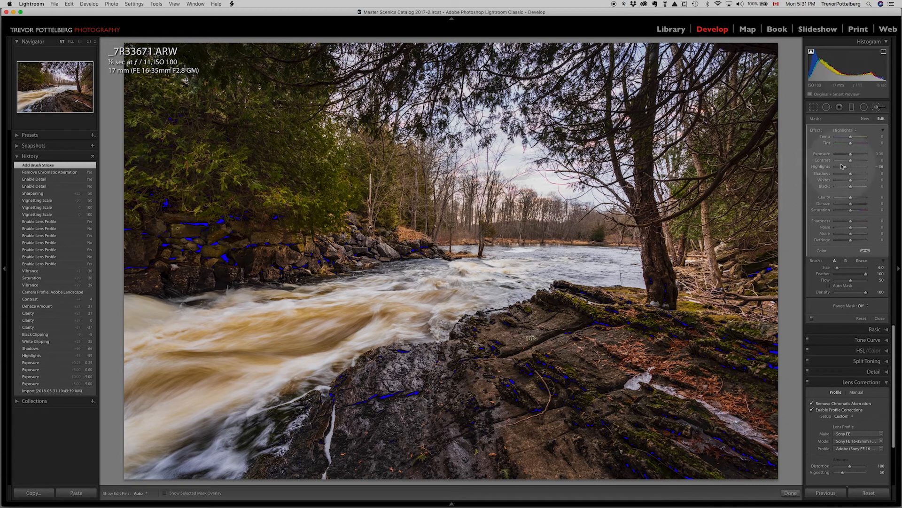
{"action": "mouse_move", "coordinate": [844, 168]}
{"action": "left_mouse_down"}
{"action": "mouse_move", "coordinate": [826, 168]}
{"action": "mouse_move", "coordinate": [855, 167]}
{"action": "mouse_move", "coordinate": [844, 168]}
{"action": "left_mouse_up"}
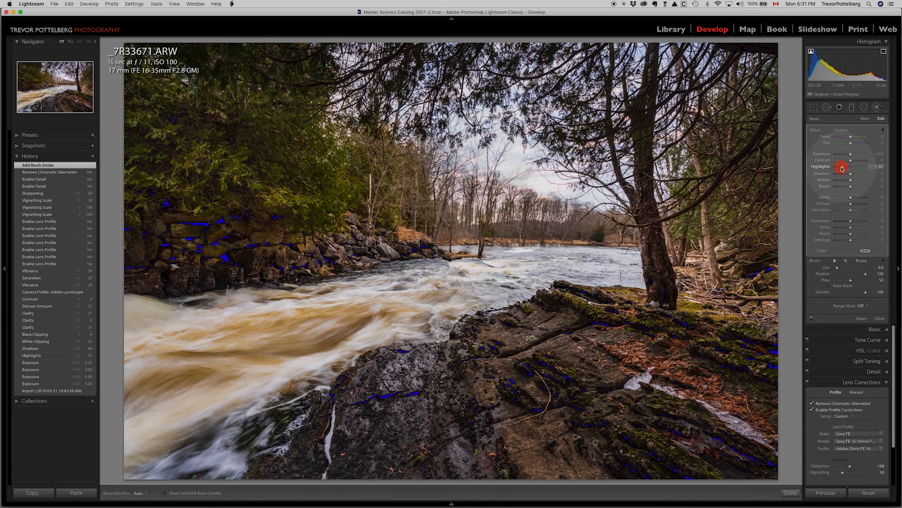
{"action": "left_click_drag", "start_coordinate": [842, 168], "coordinate": [843, 168]}
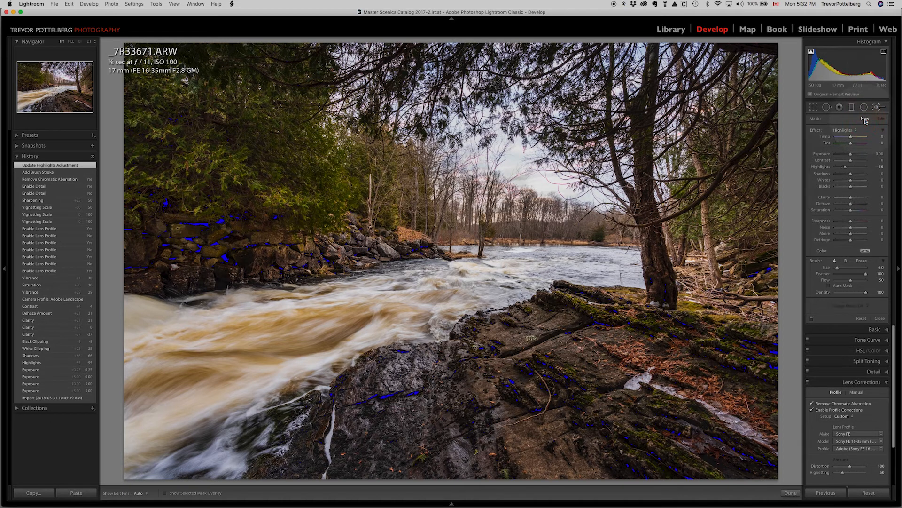
Create a new brush mask with Blacks at 10, paint over the clipped shadows in the trees, rocks and stone wall, and close the brush
{"action": "left_click", "coordinate": [841, 129]}
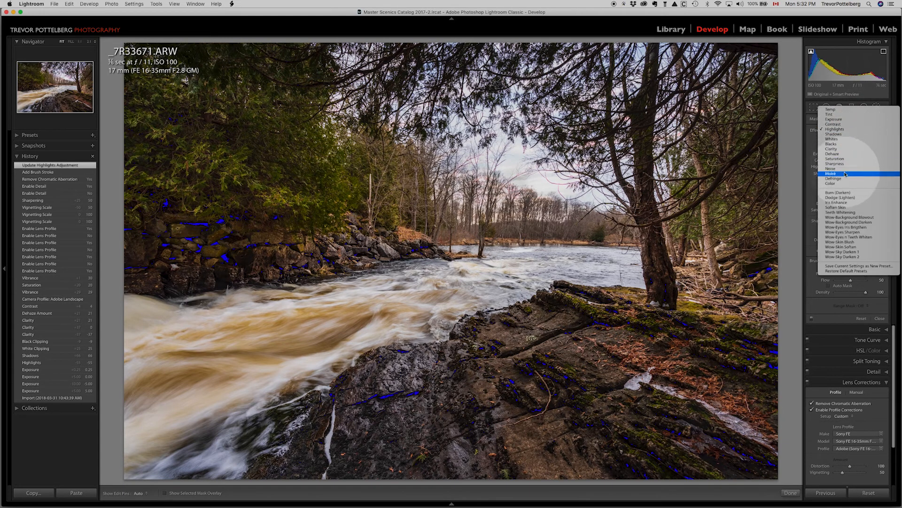
{"action": "left_click", "coordinate": [839, 145]}
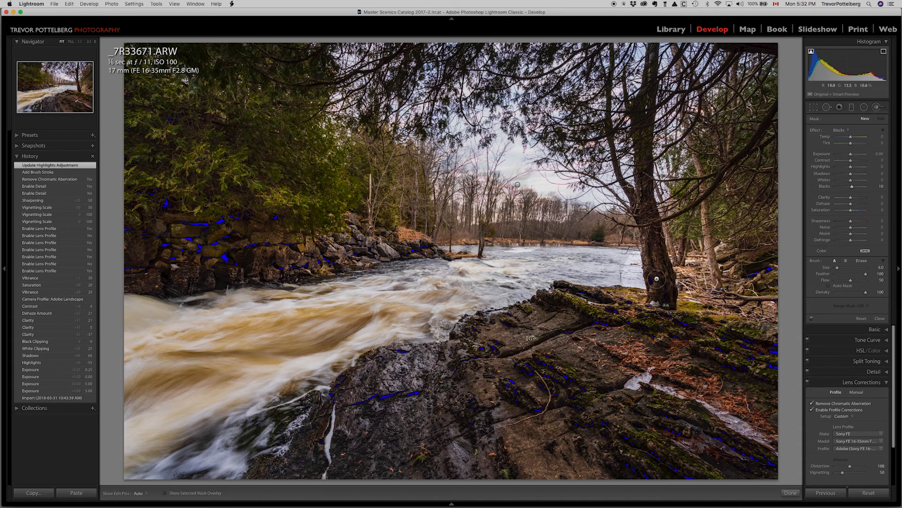
{"action": "mouse_move", "coordinate": [654, 279]}
{"action": "left_mouse_down"}
{"action": "mouse_move", "coordinate": [672, 323]}
{"action": "mouse_move", "coordinate": [570, 292]}
{"action": "mouse_move", "coordinate": [596, 299]}
{"action": "mouse_move", "coordinate": [534, 303]}
{"action": "mouse_move", "coordinate": [615, 321]}
{"action": "mouse_move", "coordinate": [560, 335]}
{"action": "mouse_move", "coordinate": [655, 324]}
{"action": "mouse_move", "coordinate": [636, 320]}
{"action": "mouse_move", "coordinate": [684, 323]}
{"action": "mouse_move", "coordinate": [678, 332]}
{"action": "mouse_move", "coordinate": [731, 326]}
{"action": "mouse_move", "coordinate": [724, 325]}
{"action": "mouse_move", "coordinate": [732, 334]}
{"action": "mouse_move", "coordinate": [722, 342]}
{"action": "mouse_move", "coordinate": [699, 347]}
{"action": "mouse_move", "coordinate": [779, 374]}
{"action": "mouse_move", "coordinate": [772, 359]}
{"action": "mouse_move", "coordinate": [739, 340]}
{"action": "mouse_move", "coordinate": [782, 342]}
{"action": "mouse_move", "coordinate": [773, 263]}
{"action": "mouse_move", "coordinate": [741, 275]}
{"action": "mouse_move", "coordinate": [779, 266]}
{"action": "mouse_move", "coordinate": [743, 277]}
{"action": "mouse_move", "coordinate": [774, 271]}
{"action": "left_mouse_up"}
{"action": "mouse_move", "coordinate": [560, 380]}
{"action": "left_mouse_down"}
{"action": "mouse_move", "coordinate": [532, 364]}
{"action": "mouse_move", "coordinate": [551, 385]}
{"action": "mouse_move", "coordinate": [539, 350]}
{"action": "mouse_move", "coordinate": [562, 372]}
{"action": "mouse_move", "coordinate": [538, 355]}
{"action": "mouse_move", "coordinate": [529, 367]}
{"action": "mouse_move", "coordinate": [506, 366]}
{"action": "mouse_move", "coordinate": [520, 395]}
{"action": "mouse_move", "coordinate": [484, 344]}
{"action": "mouse_move", "coordinate": [459, 342]}
{"action": "mouse_move", "coordinate": [516, 325]}
{"action": "mouse_move", "coordinate": [487, 329]}
{"action": "mouse_move", "coordinate": [454, 349]}
{"action": "mouse_move", "coordinate": [492, 334]}
{"action": "mouse_move", "coordinate": [476, 320]}
{"action": "mouse_move", "coordinate": [524, 303]}
{"action": "mouse_move", "coordinate": [451, 378]}
{"action": "mouse_move", "coordinate": [470, 366]}
{"action": "mouse_move", "coordinate": [480, 410]}
{"action": "mouse_move", "coordinate": [501, 441]}
{"action": "mouse_move", "coordinate": [475, 439]}
{"action": "mouse_move", "coordinate": [556, 399]}
{"action": "mouse_move", "coordinate": [562, 409]}
{"action": "mouse_move", "coordinate": [601, 401]}
{"action": "mouse_move", "coordinate": [581, 388]}
{"action": "mouse_move", "coordinate": [564, 403]}
{"action": "mouse_move", "coordinate": [608, 427]}
{"action": "mouse_move", "coordinate": [582, 428]}
{"action": "mouse_move", "coordinate": [626, 437]}
{"action": "mouse_move", "coordinate": [700, 479]}
{"action": "mouse_move", "coordinate": [620, 470]}
{"action": "mouse_move", "coordinate": [638, 486]}
{"action": "mouse_move", "coordinate": [618, 463]}
{"action": "mouse_move", "coordinate": [687, 425]}
{"action": "mouse_move", "coordinate": [637, 381]}
{"action": "mouse_move", "coordinate": [709, 411]}
{"action": "mouse_move", "coordinate": [754, 470]}
{"action": "mouse_move", "coordinate": [710, 436]}
{"action": "mouse_move", "coordinate": [770, 457]}
{"action": "mouse_move", "coordinate": [597, 341]}
{"action": "mouse_move", "coordinate": [621, 338]}
{"action": "mouse_move", "coordinate": [362, 395]}
{"action": "mouse_move", "coordinate": [406, 397]}
{"action": "mouse_move", "coordinate": [316, 420]}
{"action": "mouse_move", "coordinate": [338, 388]}
{"action": "mouse_move", "coordinate": [326, 447]}
{"action": "mouse_move", "coordinate": [415, 356]}
{"action": "mouse_move", "coordinate": [403, 352]}
{"action": "mouse_move", "coordinate": [474, 410]}
{"action": "left_mouse_up"}
{"action": "mouse_move", "coordinate": [357, 247]}
{"action": "left_mouse_down"}
{"action": "mouse_move", "coordinate": [357, 226]}
{"action": "mouse_move", "coordinate": [367, 237]}
{"action": "mouse_move", "coordinate": [424, 244]}
{"action": "mouse_move", "coordinate": [328, 262]}
{"action": "mouse_move", "coordinate": [315, 261]}
{"action": "mouse_move", "coordinate": [326, 244]}
{"action": "mouse_move", "coordinate": [243, 241]}
{"action": "mouse_move", "coordinate": [210, 262]}
{"action": "mouse_move", "coordinate": [197, 247]}
{"action": "mouse_move", "coordinate": [218, 227]}
{"action": "mouse_move", "coordinate": [128, 224]}
{"action": "mouse_move", "coordinate": [132, 262]}
{"action": "mouse_move", "coordinate": [148, 263]}
{"action": "mouse_move", "coordinate": [184, 222]}
{"action": "mouse_move", "coordinate": [256, 227]}
{"action": "mouse_move", "coordinate": [274, 214]}
{"action": "mouse_move", "coordinate": [305, 233]}
{"action": "mouse_move", "coordinate": [223, 119]}
{"action": "mouse_move", "coordinate": [166, 121]}
{"action": "mouse_move", "coordinate": [177, 128]}
{"action": "mouse_move", "coordinate": [130, 136]}
{"action": "mouse_move", "coordinate": [140, 208]}
{"action": "mouse_move", "coordinate": [144, 165]}
{"action": "mouse_move", "coordinate": [193, 176]}
{"action": "mouse_move", "coordinate": [266, 61]}
{"action": "mouse_move", "coordinate": [301, 71]}
{"action": "left_mouse_up"}
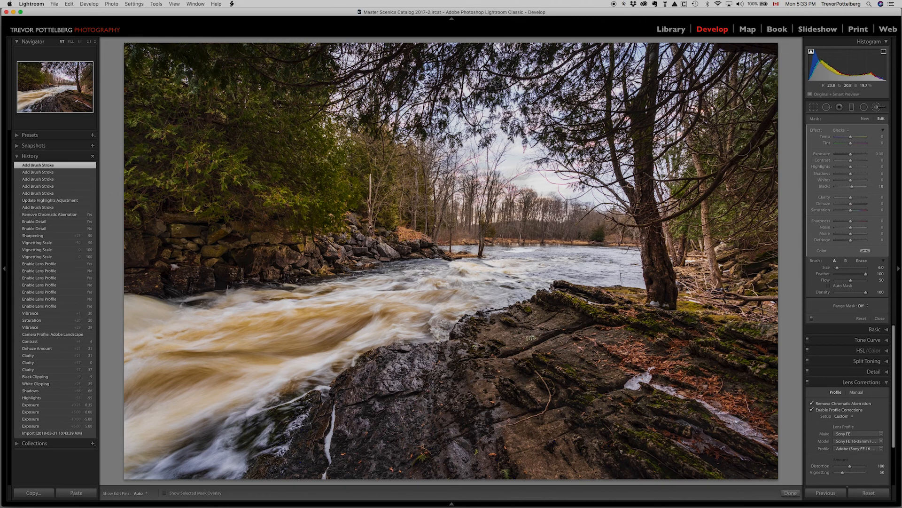
{"action": "left_click", "coordinate": [755, 147]}
{"action": "key", "text": "h"}
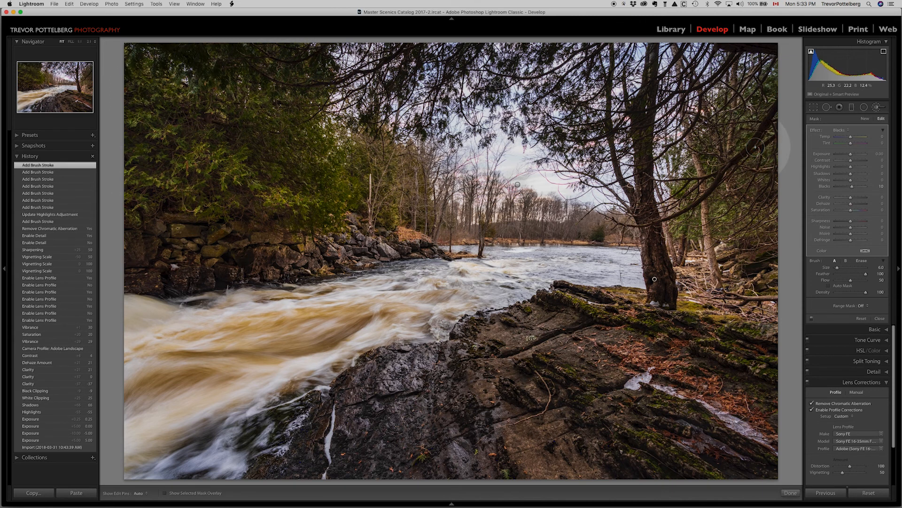
{"action": "left_click", "coordinate": [880, 108]}
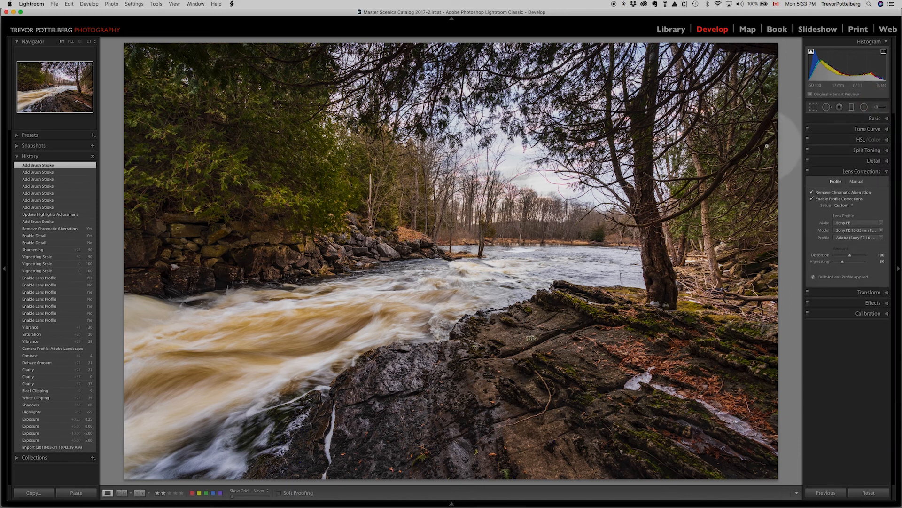
Preview the finished river photo in full screen and compare the edit with the unedited original
{"action": "key", "text": "super+Return"}
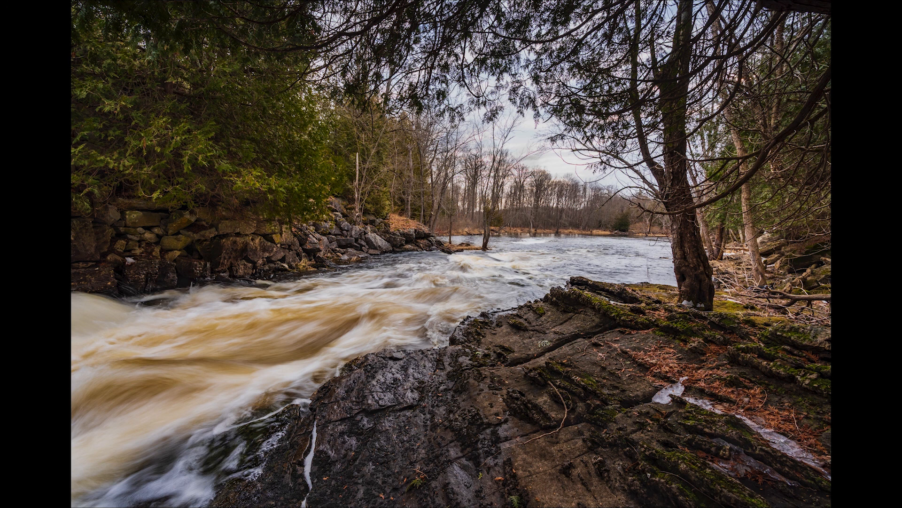
{"action": "key", "text": "Escape"}
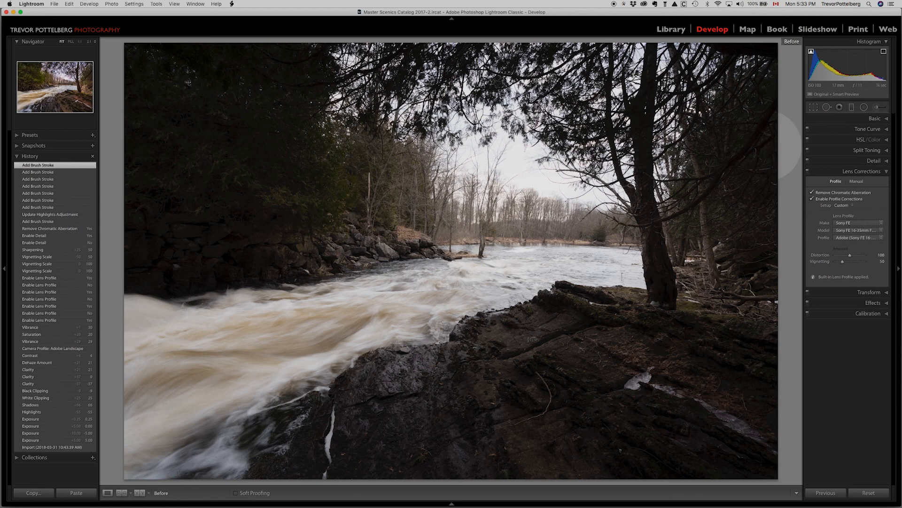
{"action": "key", "text": "backslash"}
{"action": "key", "text": "backslash"}
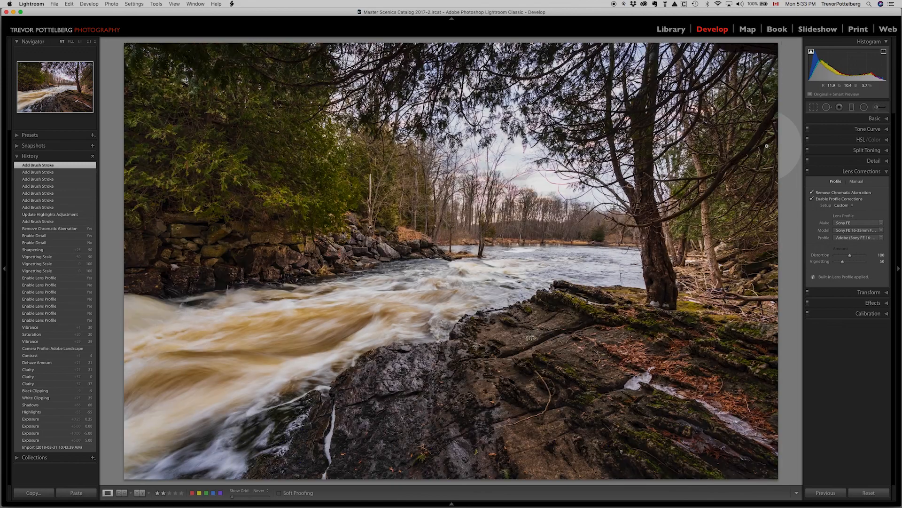